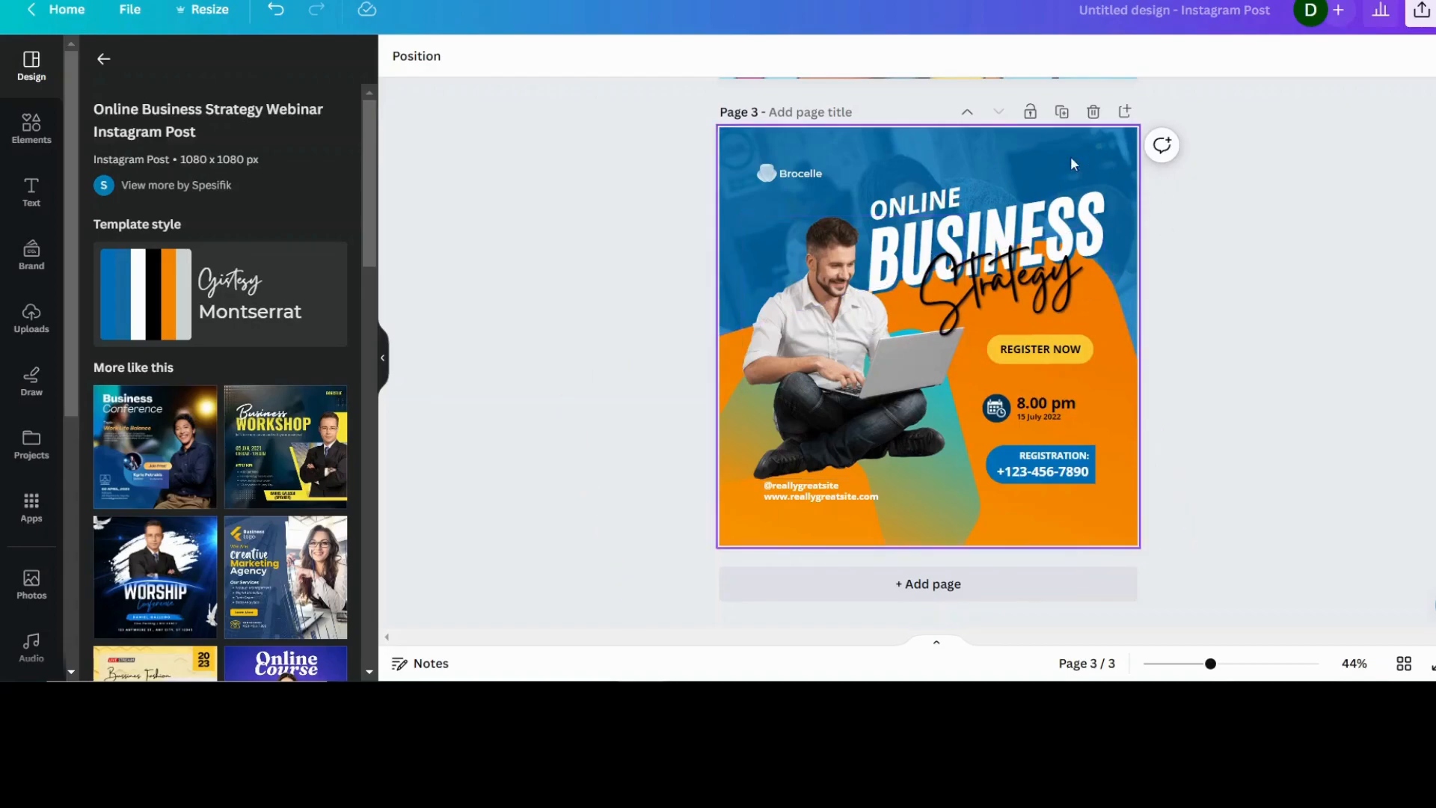
- Move the BUSINESS text slightly to the right on page 3, to about X 315 px, Y 260 px
{"action": "left_click", "coordinate": [942, 198]}
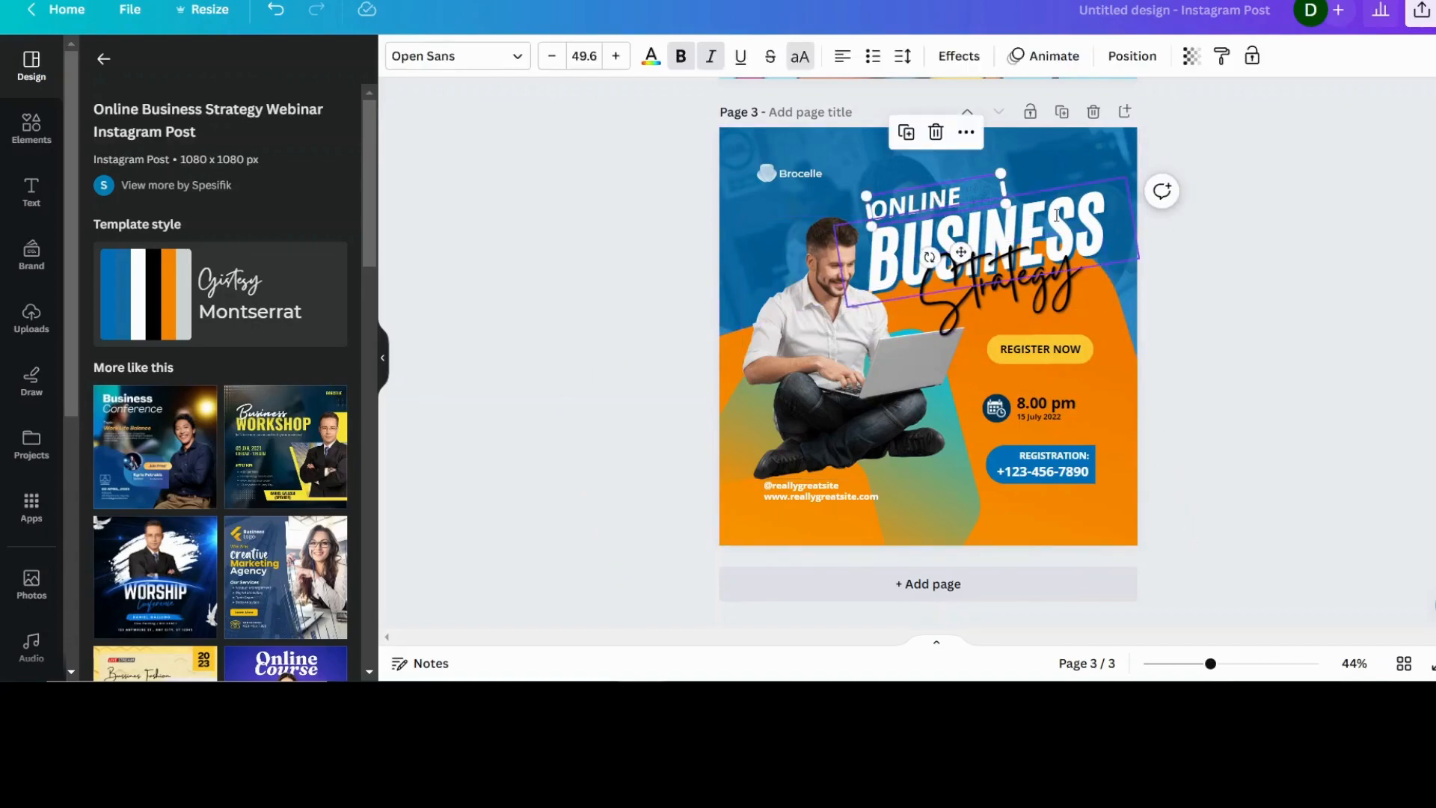
{"action": "left_click", "coordinate": [1077, 217]}
{"action": "left_click", "coordinate": [1075, 288]}
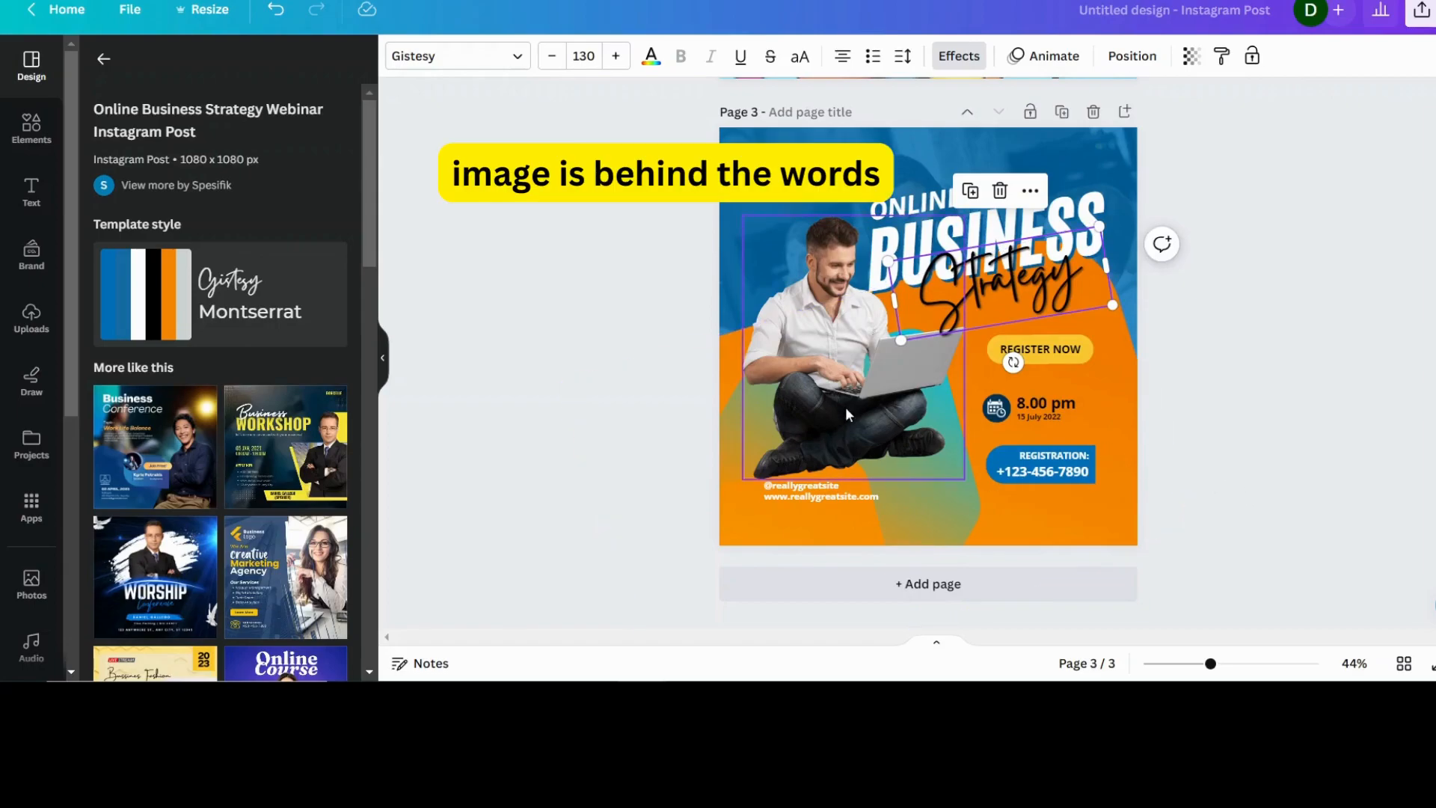
{"action": "left_click", "coordinate": [827, 421]}
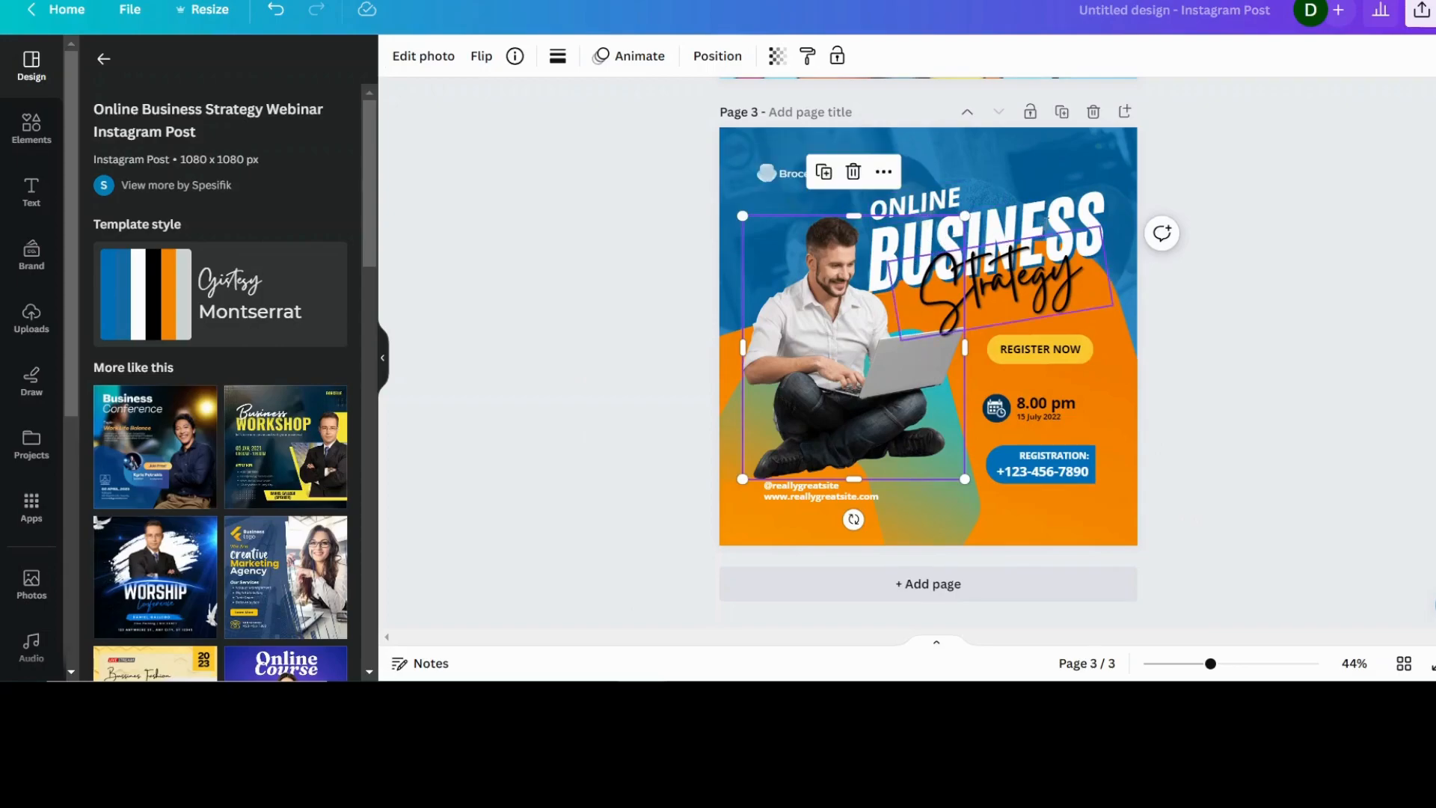
{"action": "left_click", "coordinate": [1048, 217]}
{"action": "mouse_move", "coordinate": [1048, 218]}
{"action": "left_mouse_down"}
{"action": "mouse_move", "coordinate": [953, 224]}
{"action": "mouse_move", "coordinate": [1065, 202]}
{"action": "mouse_move", "coordinate": [1066, 214]}
{"action": "left_mouse_up"}
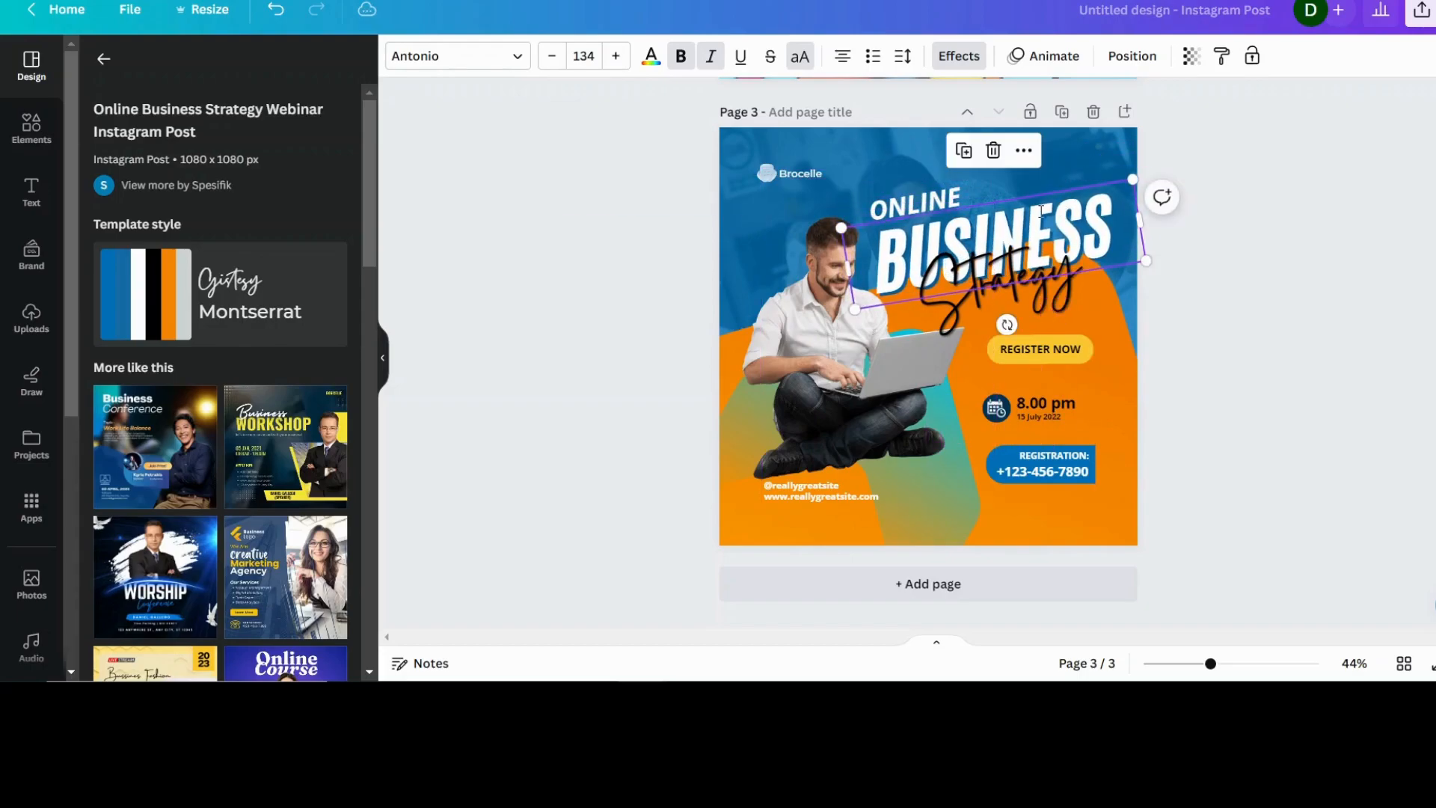
- Examine the page's layer order, including only the layers overlapping the Strategy text
{"action": "left_click", "coordinate": [1135, 60]}
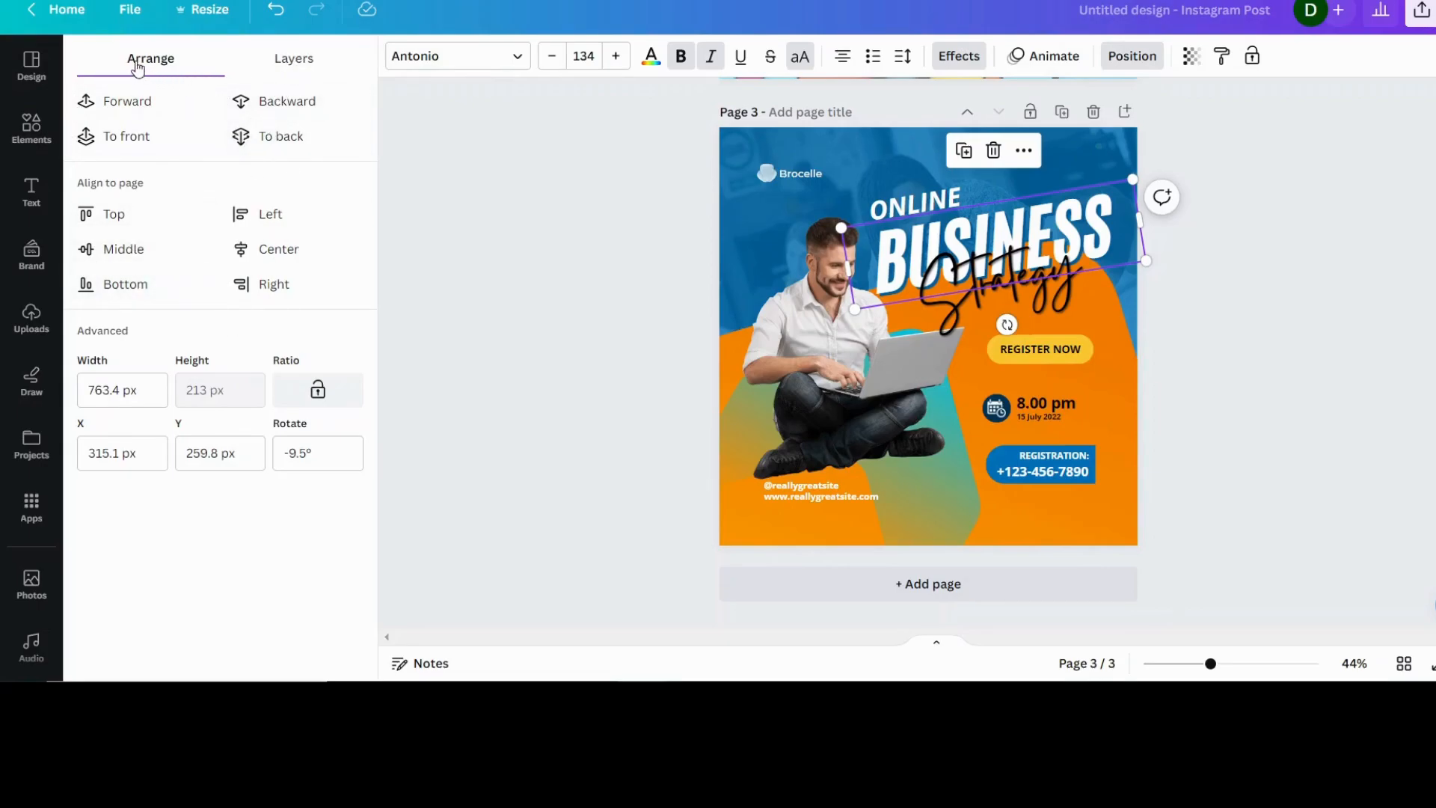
{"action": "left_click", "coordinate": [294, 63]}
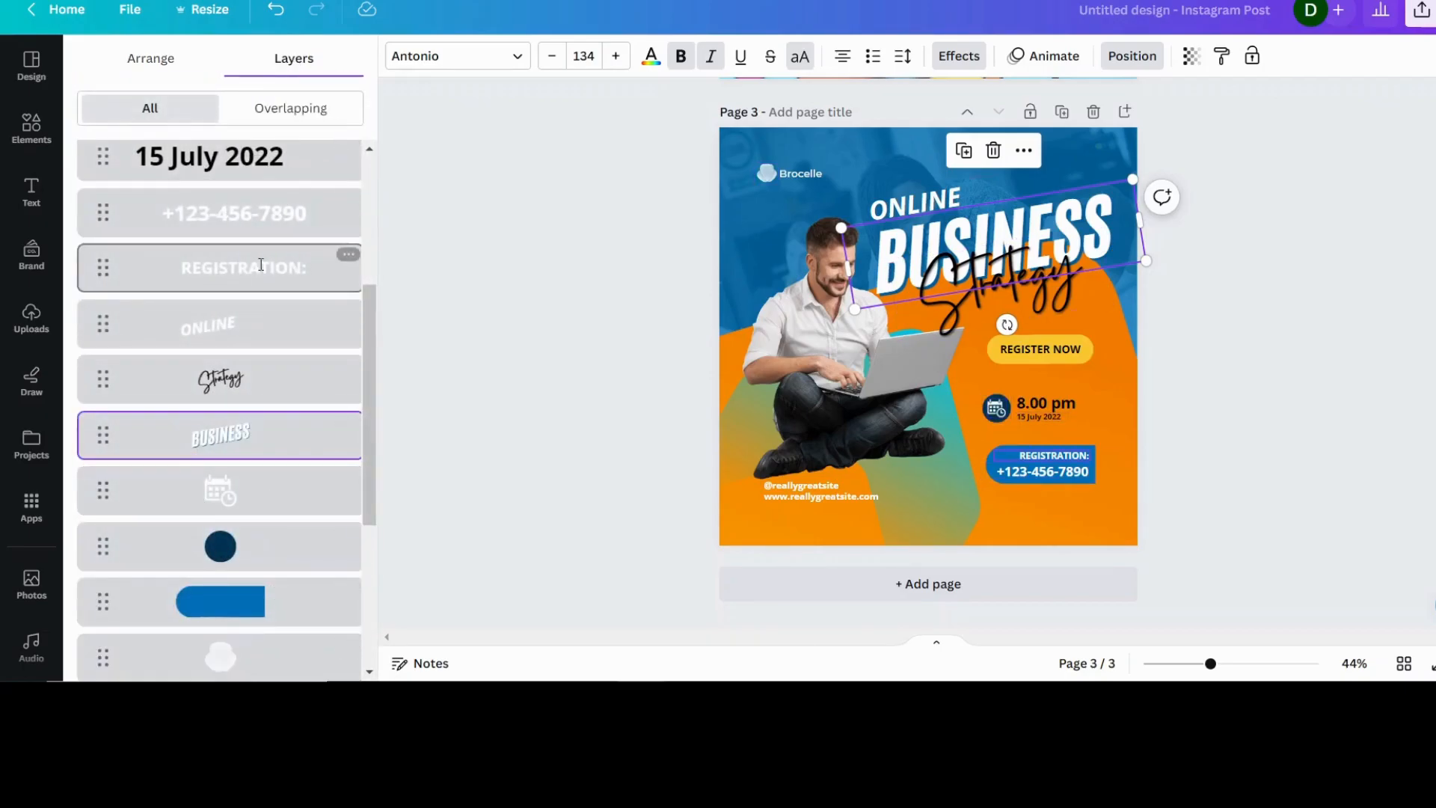
{"action": "left_click", "coordinate": [225, 379]}
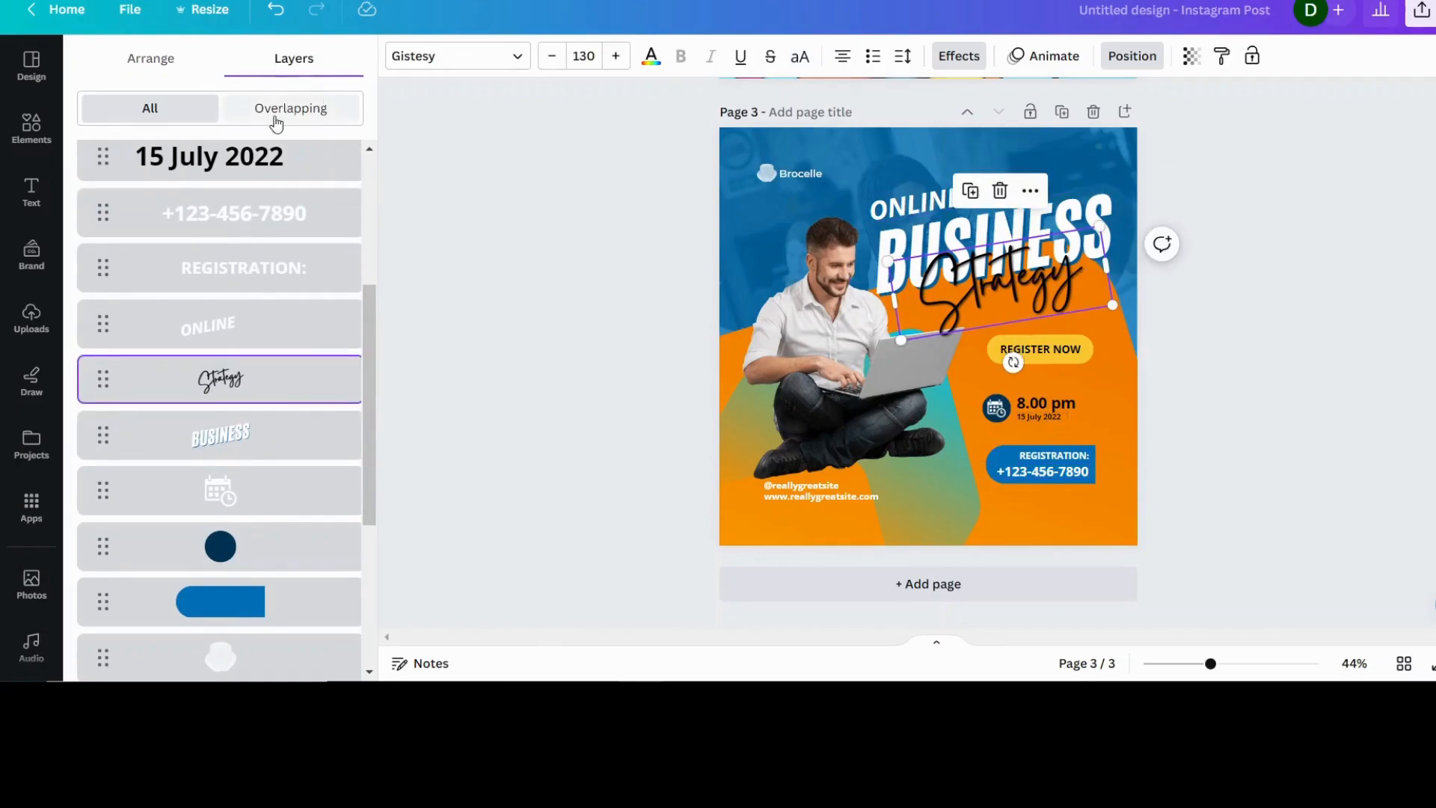
{"action": "left_click", "coordinate": [274, 118]}
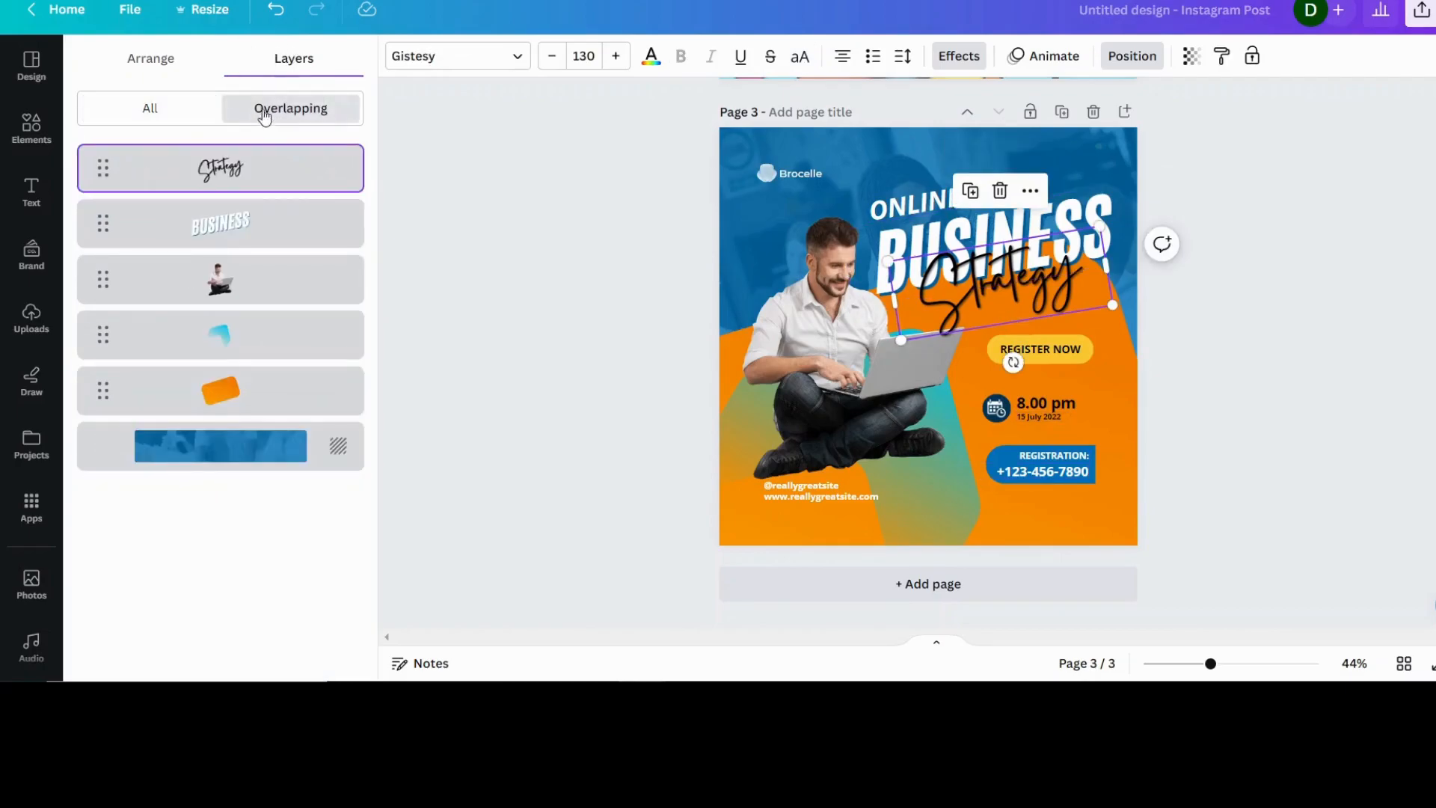
{"action": "left_click", "coordinate": [146, 110]}
- Move the Strategy text slightly up and right, to about X 450 px, Y 336 px
{"action": "left_click", "coordinate": [146, 64]}
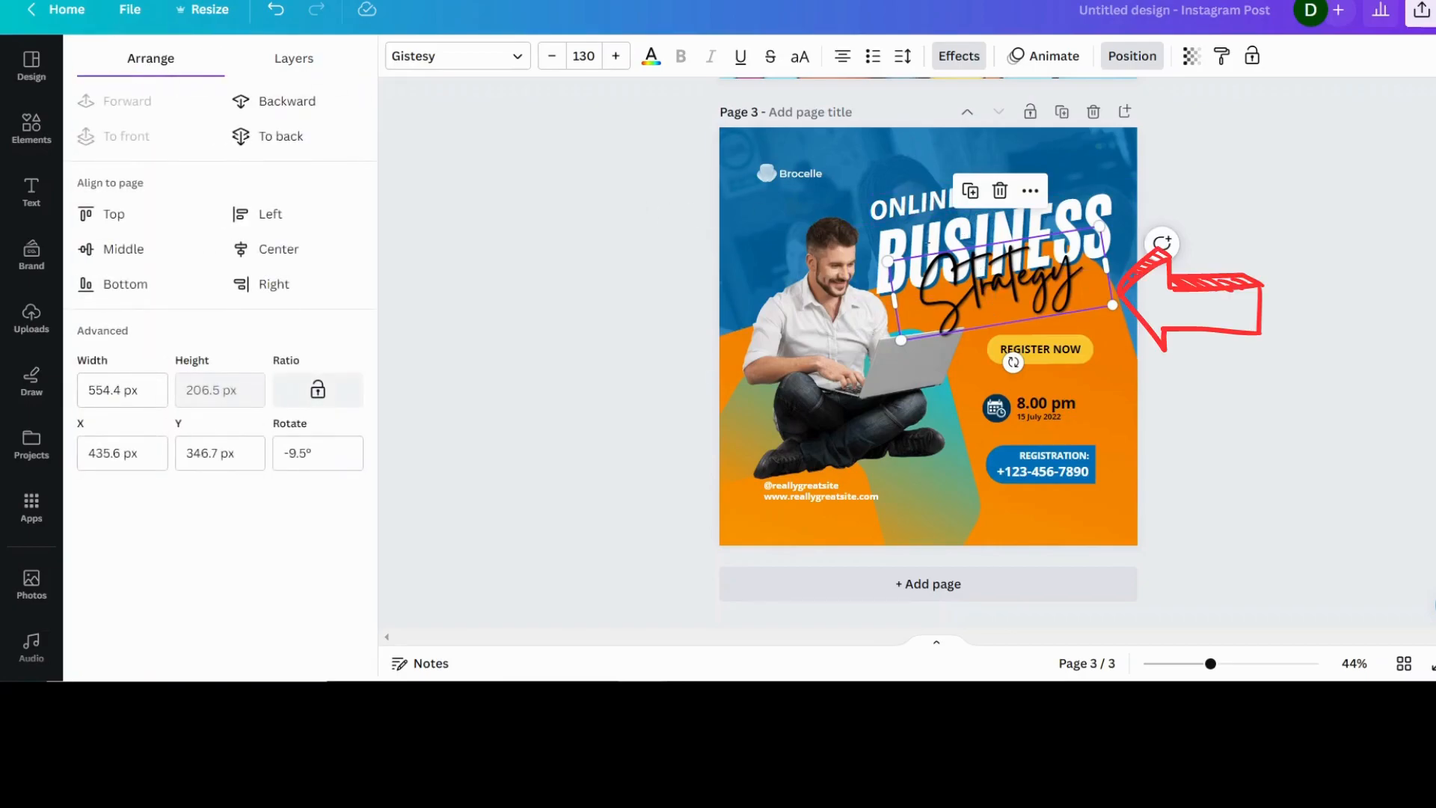
{"action": "left_click_drag", "start_coordinate": [984, 310], "coordinate": [991, 306]}
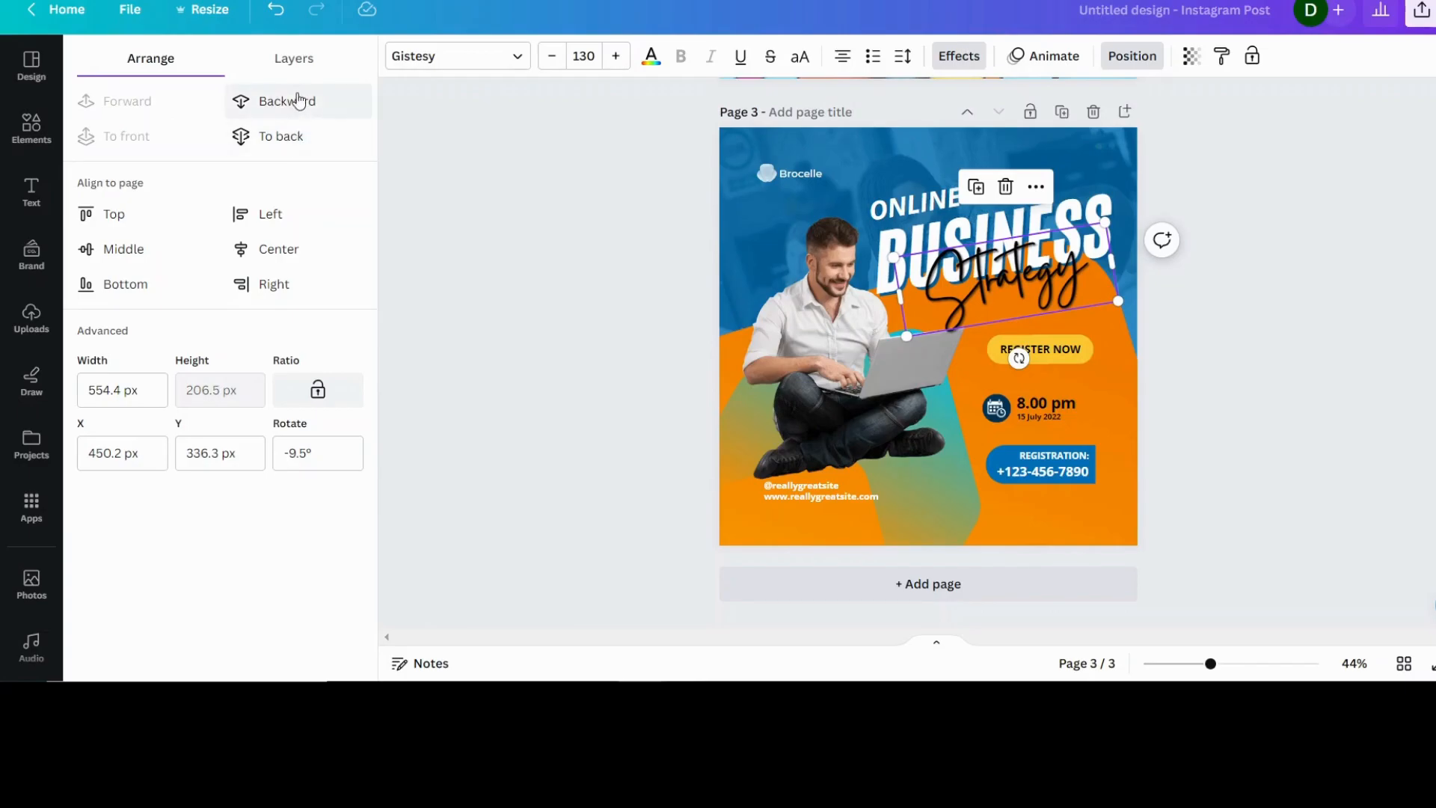
- Try sending the Strategy text to the back and one layer backward, restoring it to the front each time
{"action": "left_click", "coordinate": [287, 144]}
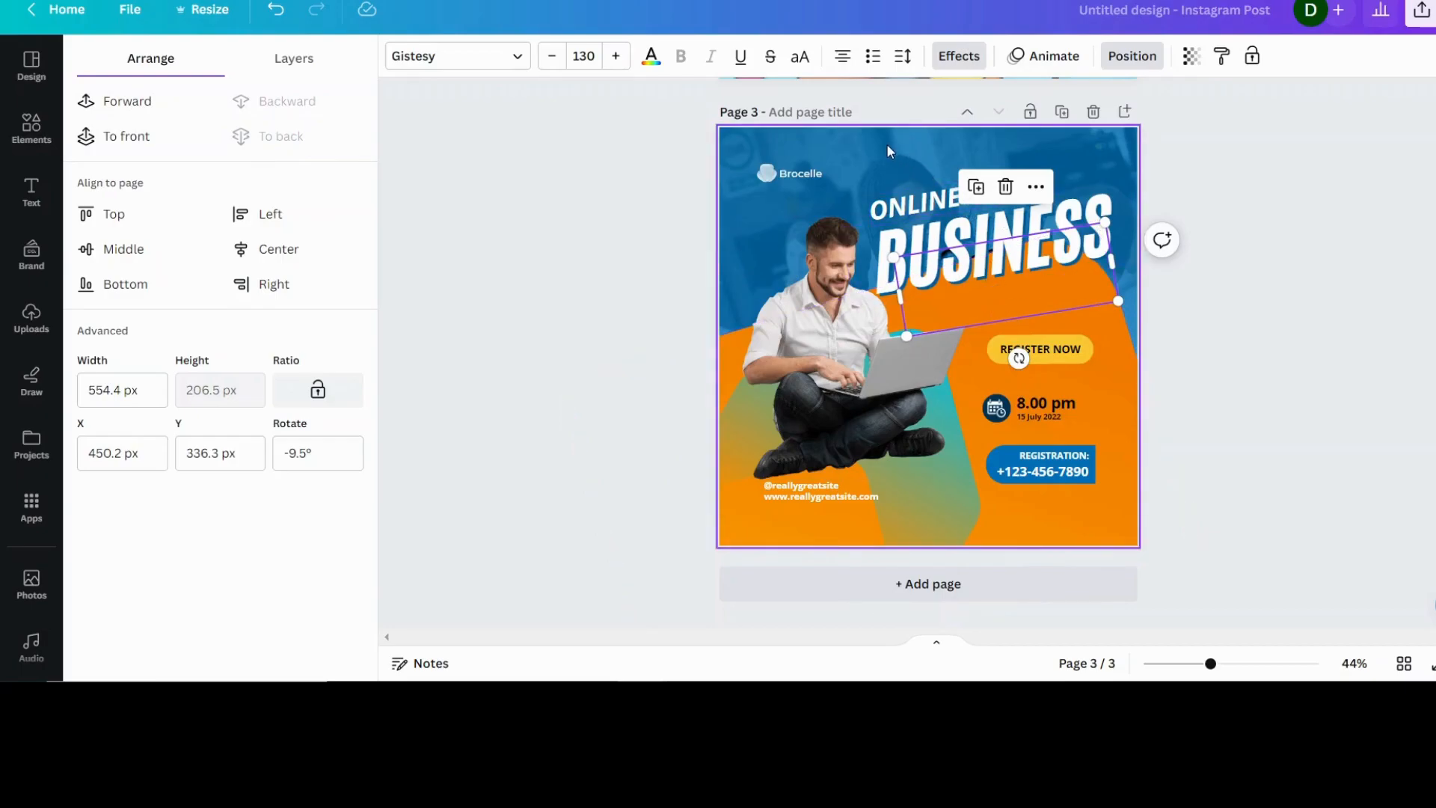
{"action": "left_click", "coordinate": [124, 140]}
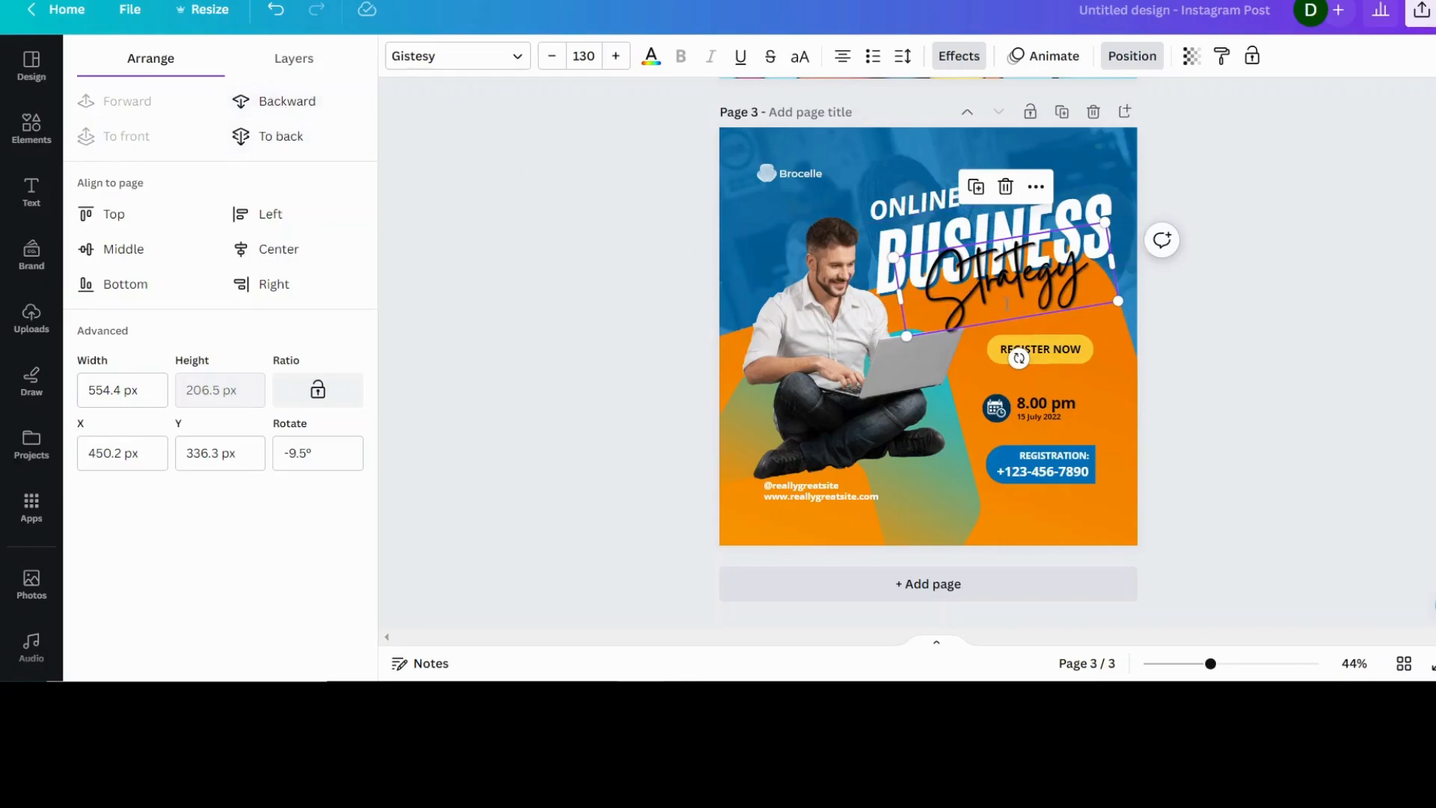
{"action": "left_click", "coordinate": [285, 105]}
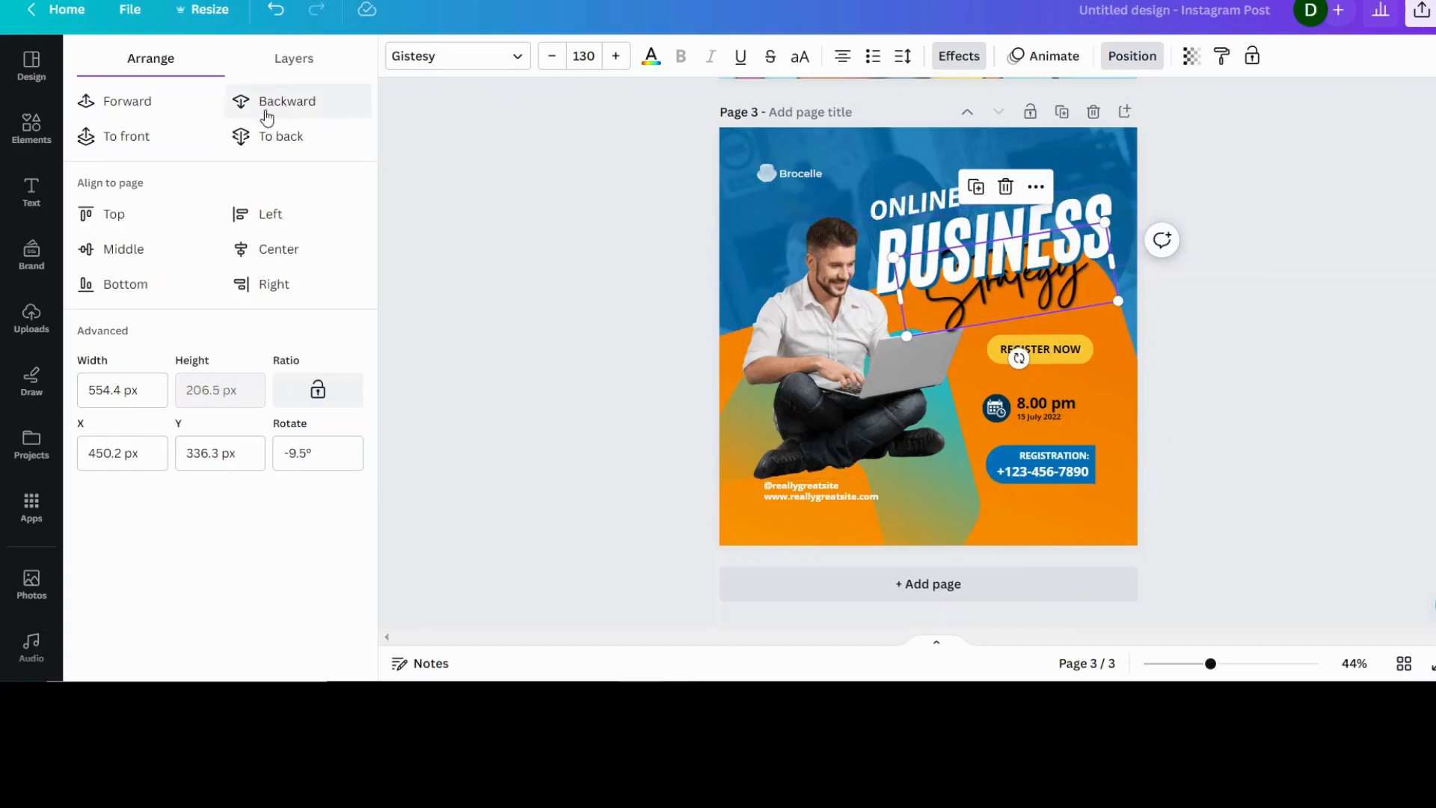
{"action": "left_click", "coordinate": [111, 102]}
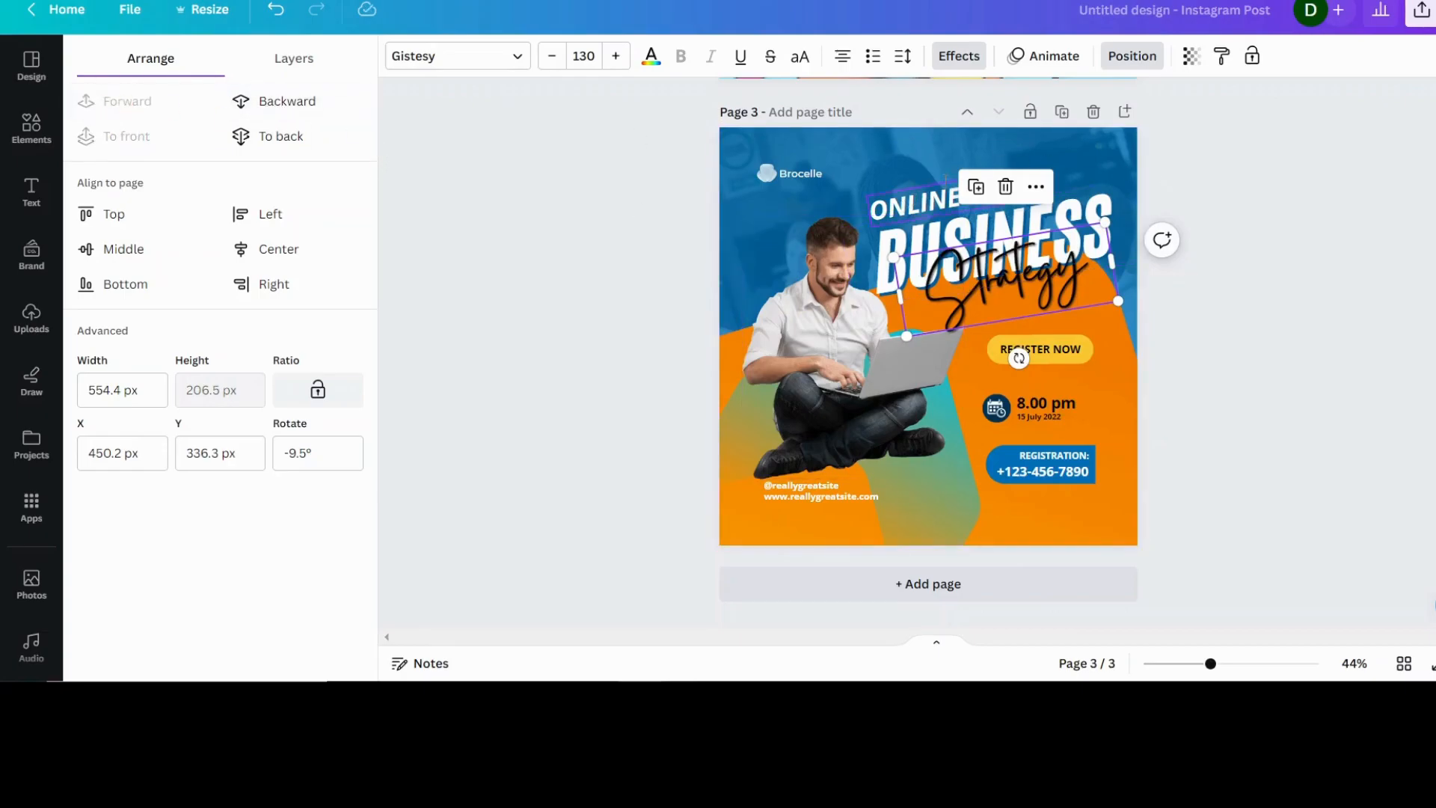
- Add a heading to page 3 that reads "Webinar"
{"action": "left_click", "coordinate": [20, 196]}
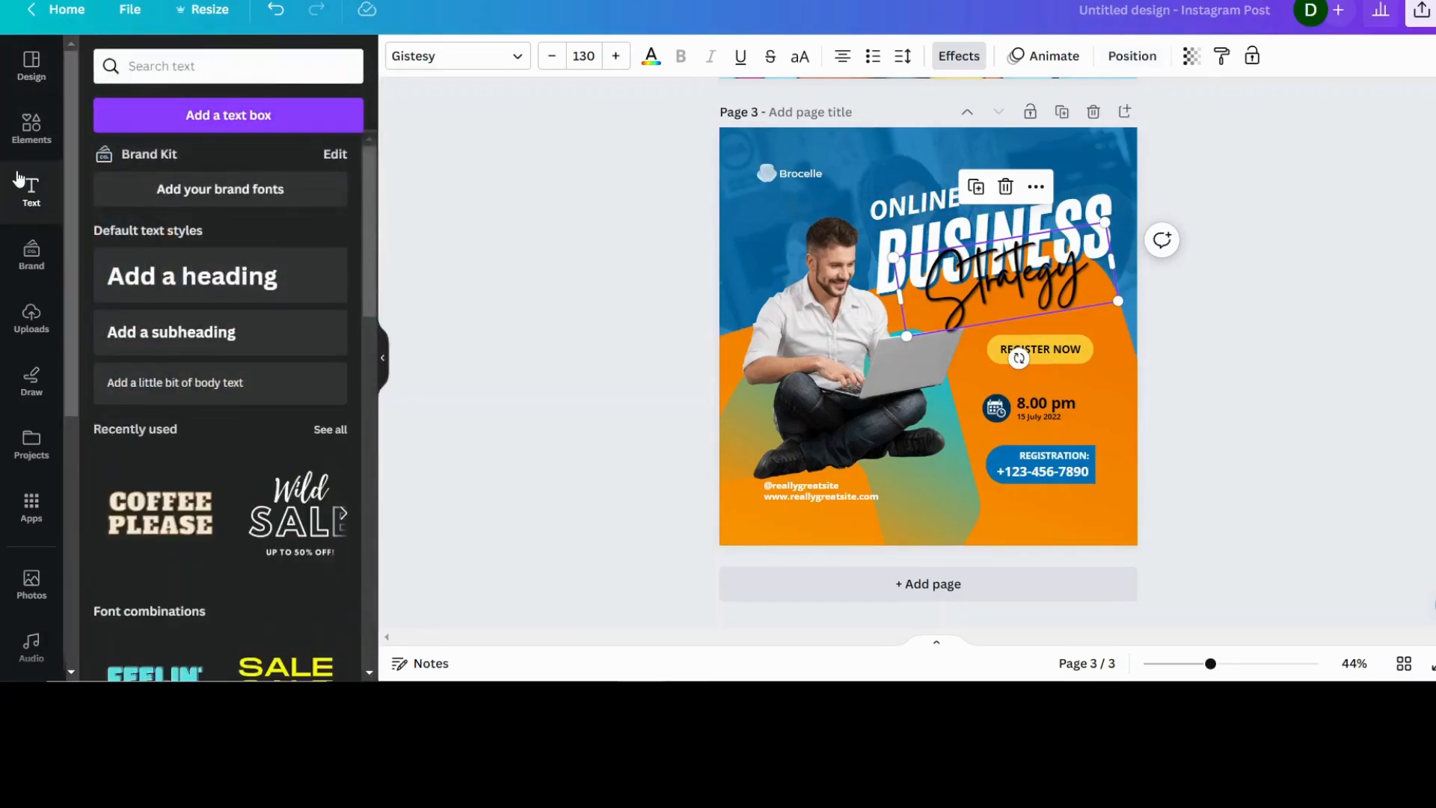
{"action": "left_click", "coordinate": [138, 286]}
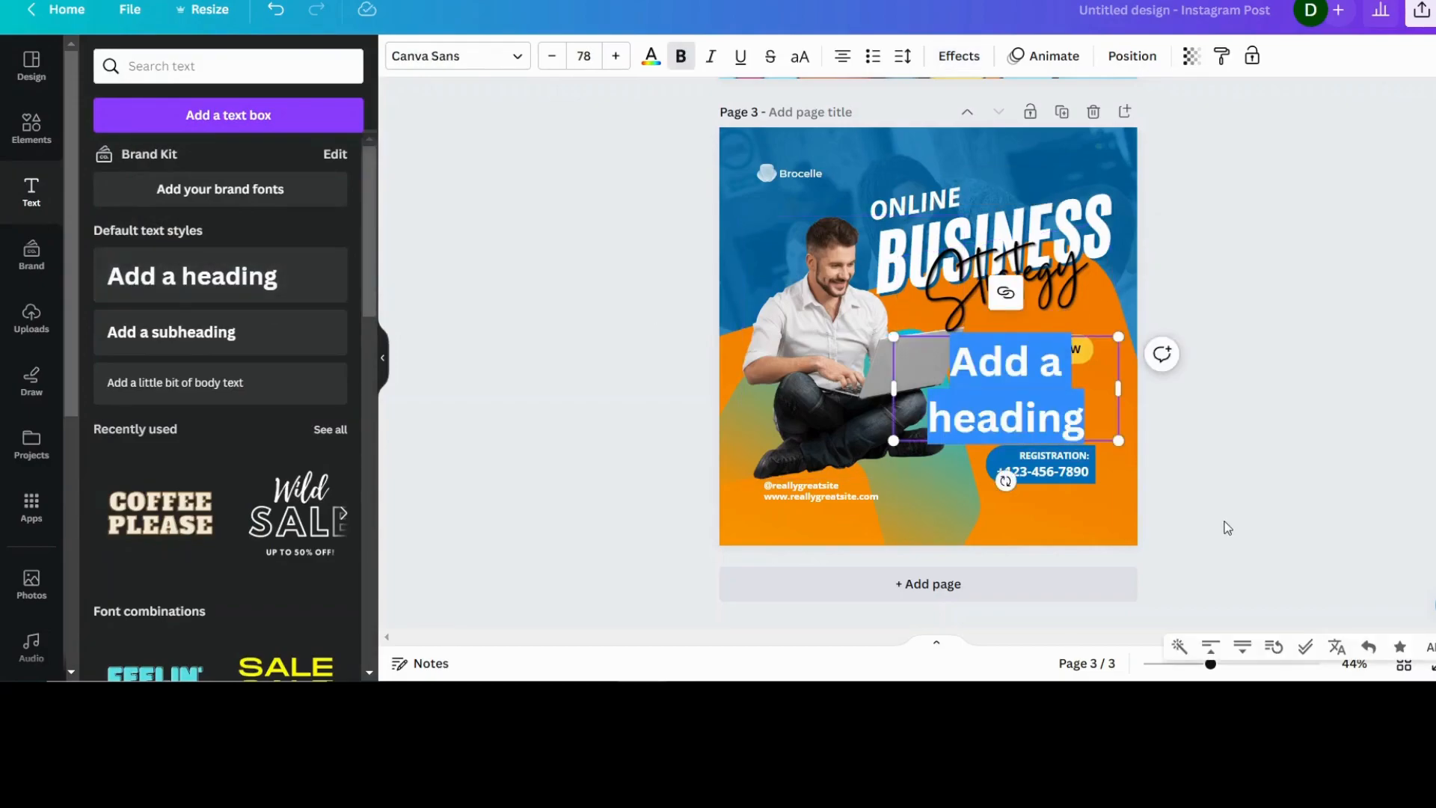
{"action": "type", "text": "Webinar"}
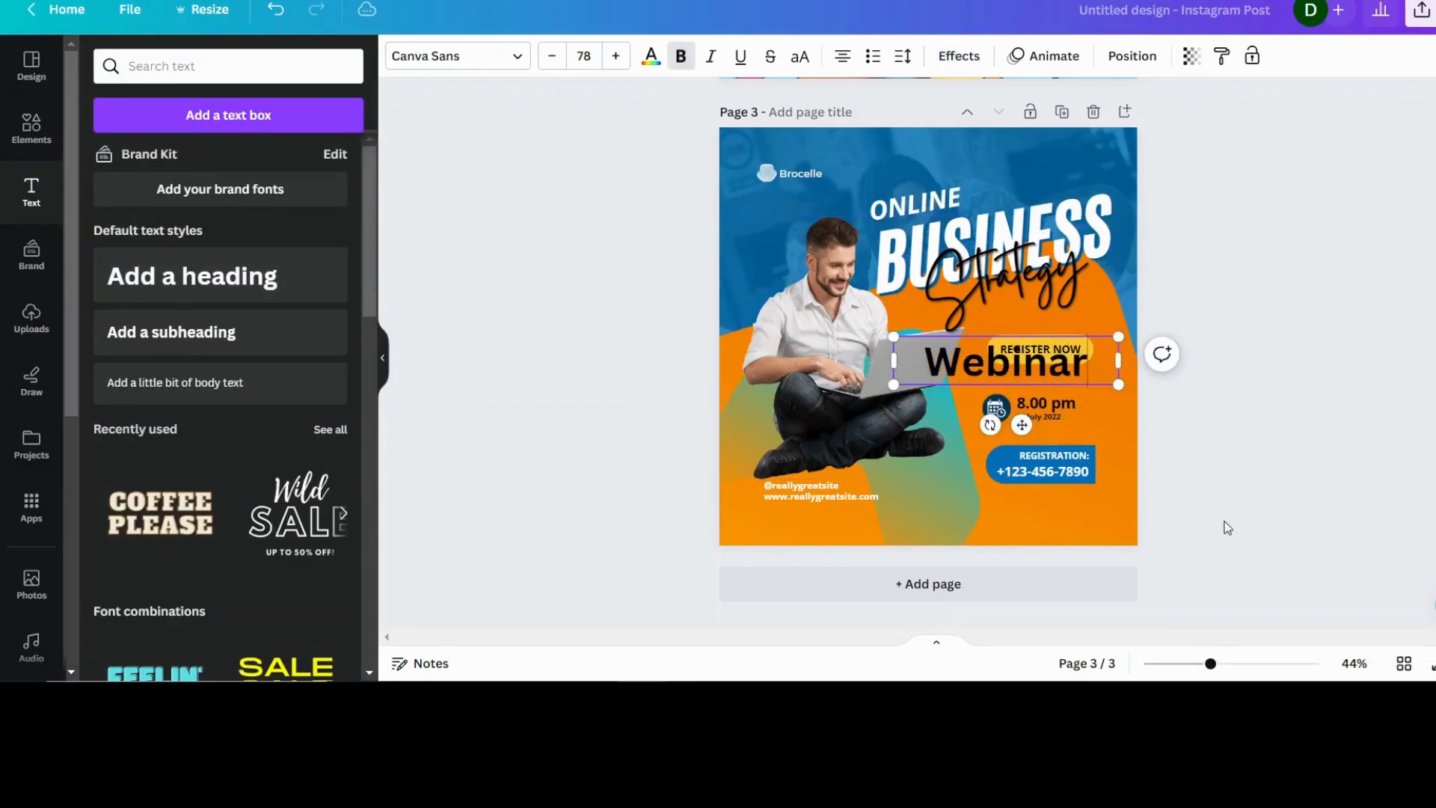
- Enlarge the Webinar heading to about size 137 across the page's upper edge and set its font to Luckiest Guy
{"action": "left_click_drag", "start_coordinate": [1022, 425], "coordinate": [977, 231]}
{"action": "left_click_drag", "start_coordinate": [854, 185], "coordinate": [786, 251]}
{"action": "left_click_drag", "start_coordinate": [939, 177], "coordinate": [1029, 166]}
{"action": "left_click", "coordinate": [1231, 209]}
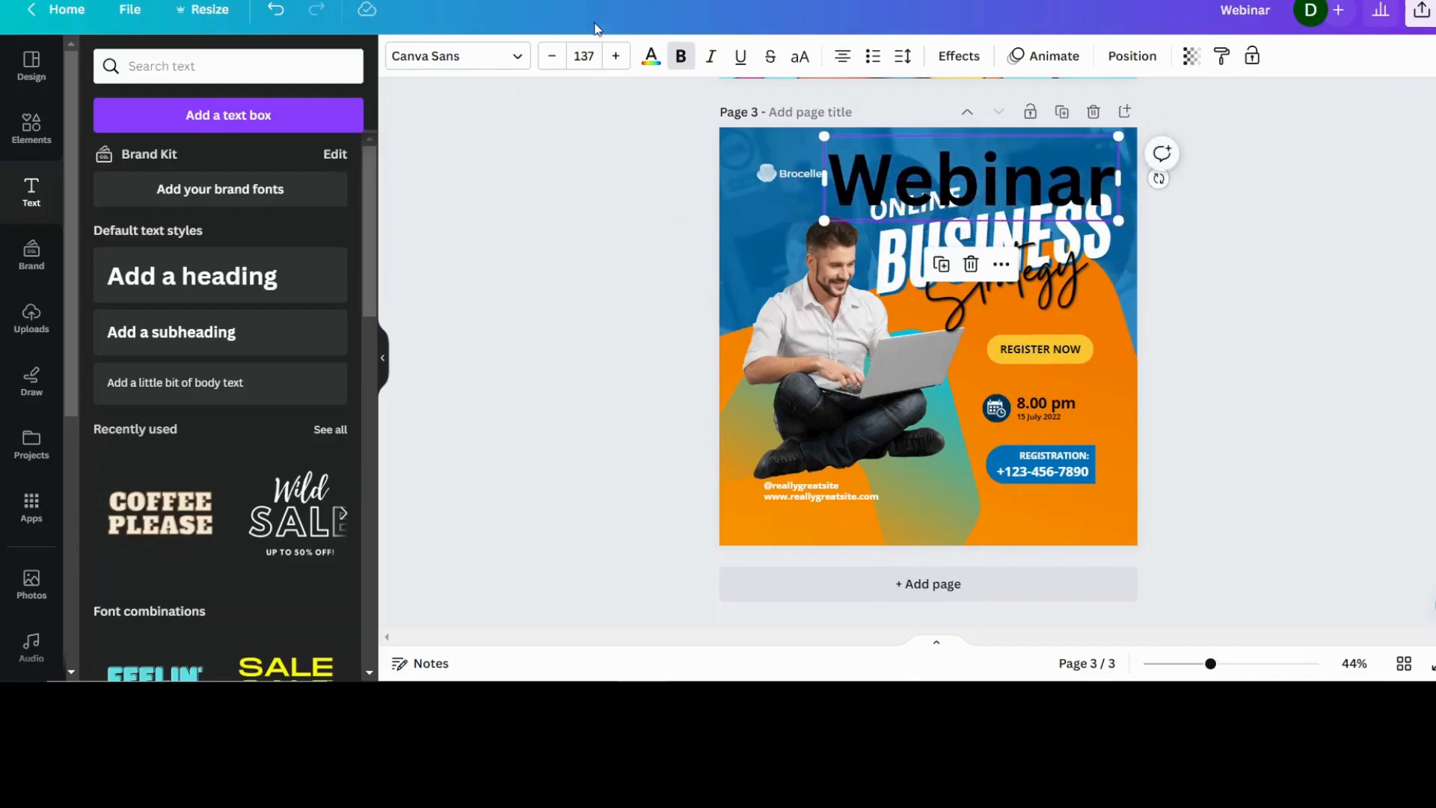
{"action": "left_click", "coordinate": [515, 61]}
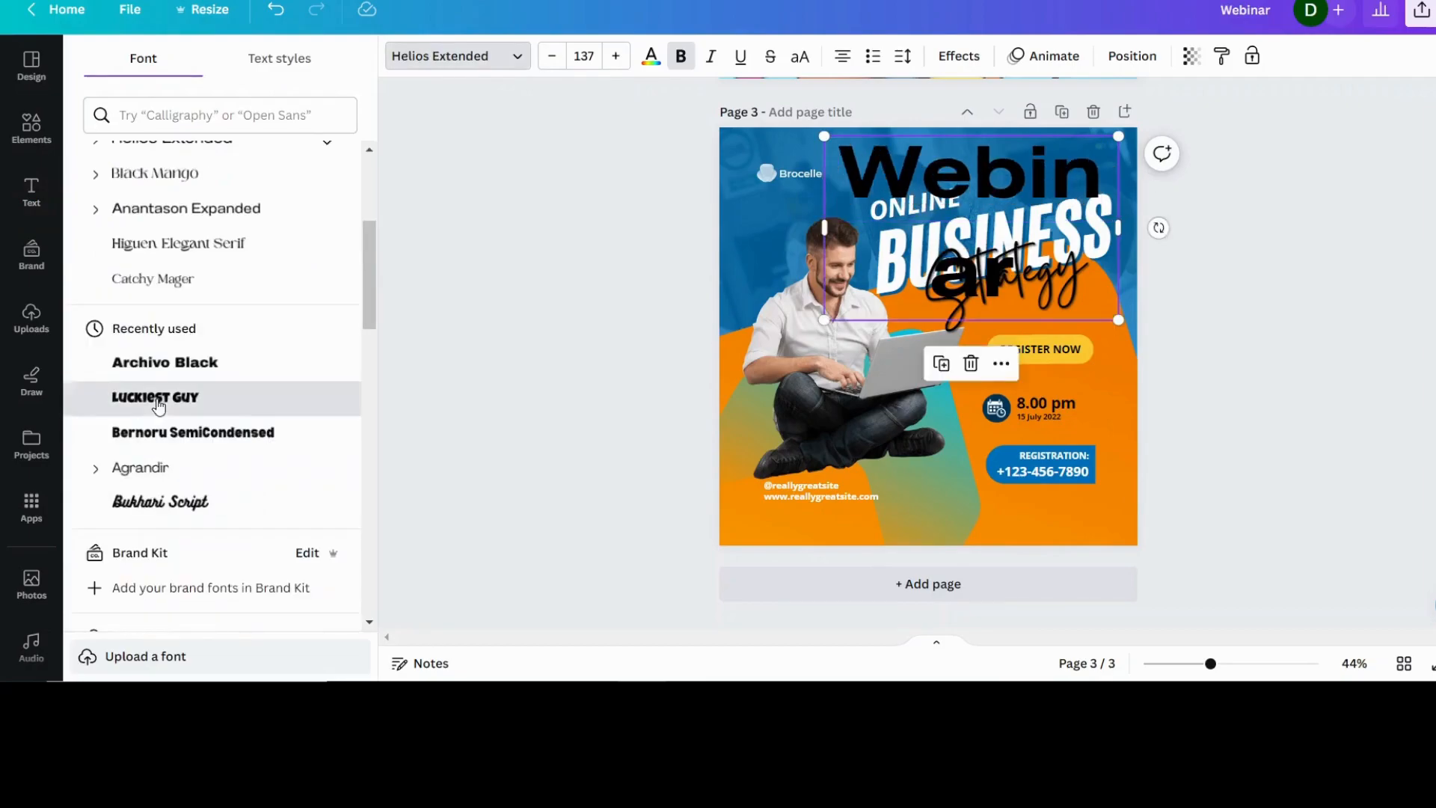
{"action": "left_click", "coordinate": [158, 405]}
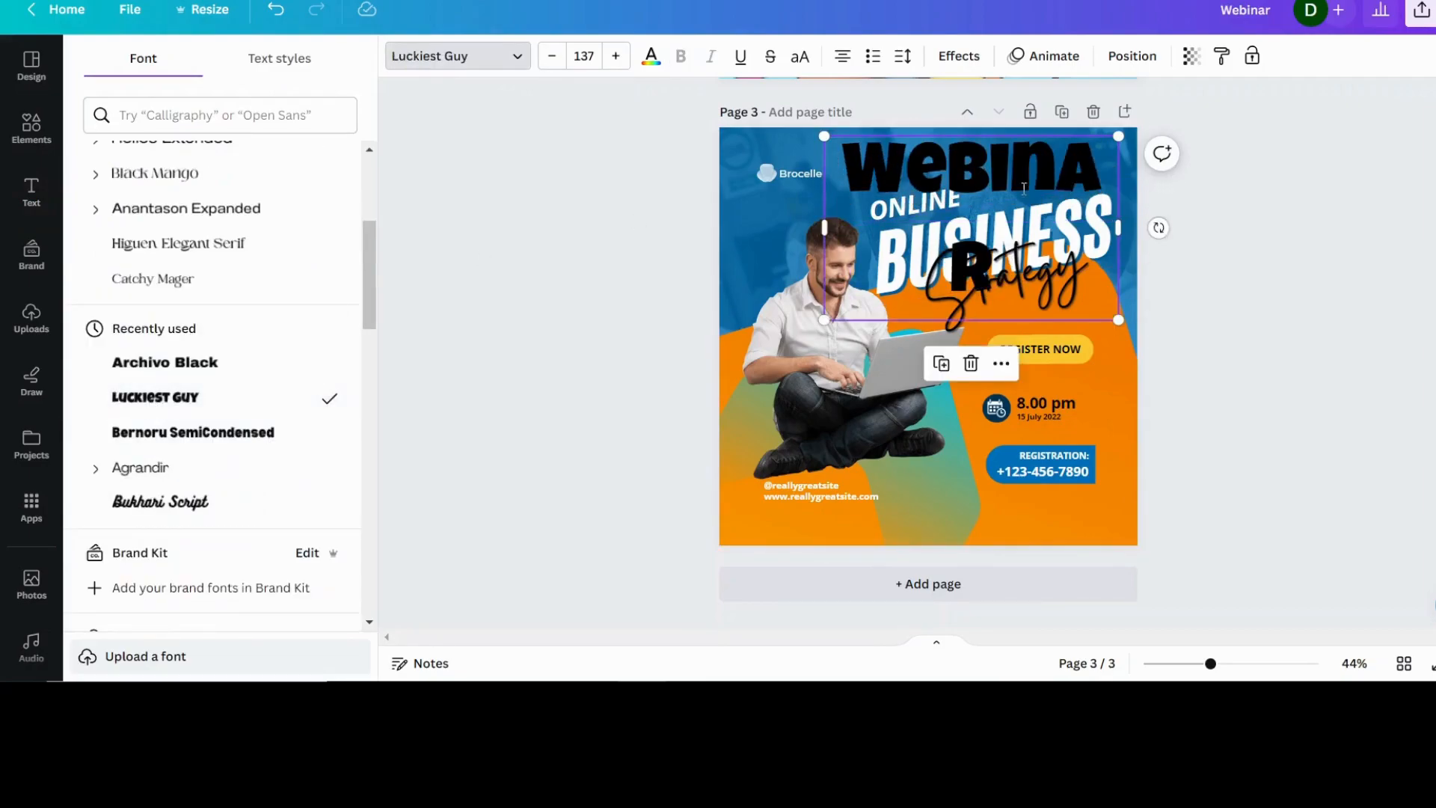
- Delete the Brocelle logo icon and its name text from the page
{"action": "left_click", "coordinate": [766, 183]}
{"action": "key", "text": "Delete"}
{"action": "left_click", "coordinate": [802, 177]}
{"action": "key", "text": "Delete"}
- Reduce the Webinar heading's font size to 131 so the word fits on one line
{"action": "left_click", "coordinate": [885, 172]}
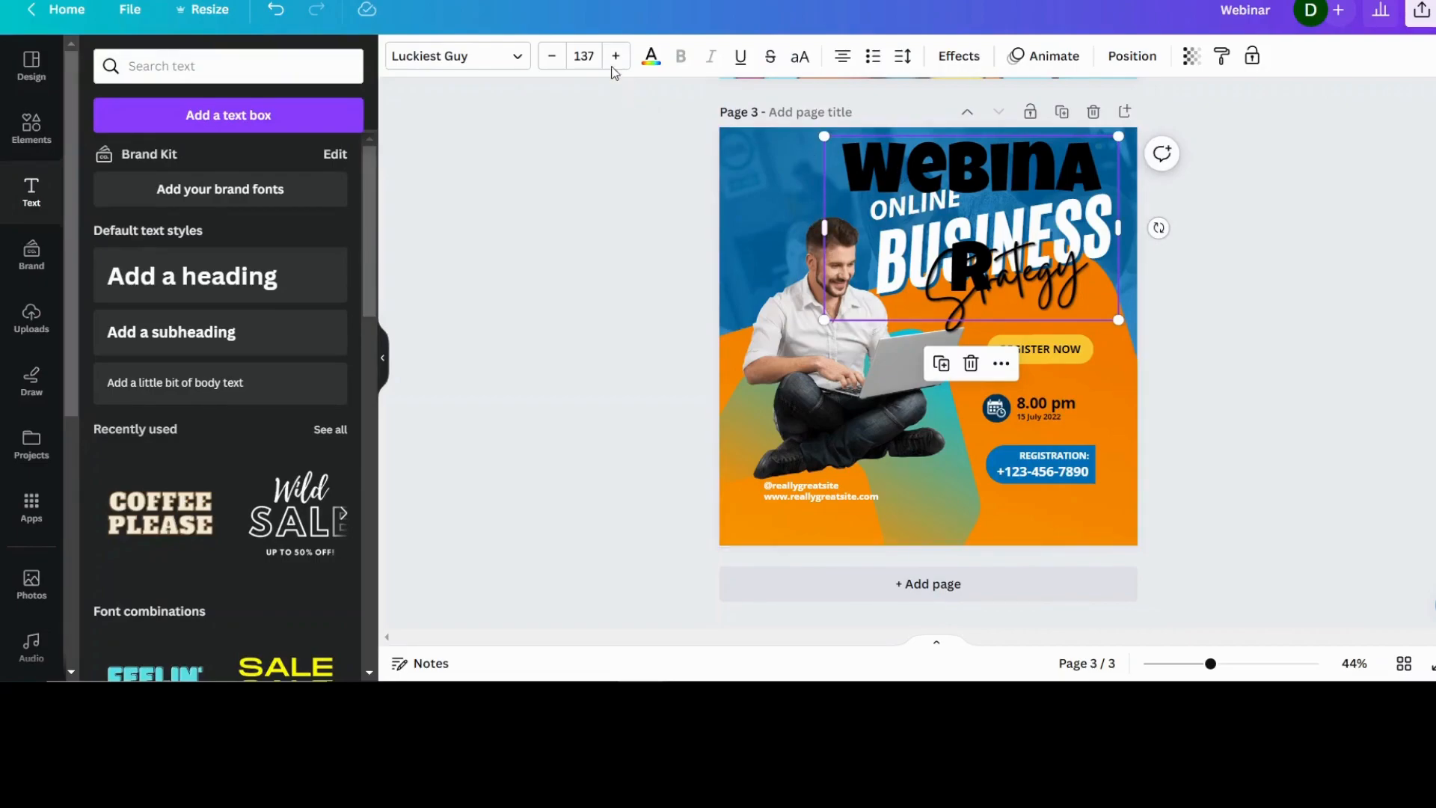
{"action": "left_click", "coordinate": [550, 61]}
{"action": "left_click", "coordinate": [549, 61]}
{"action": "left_click", "coordinate": [549, 61]}
{"action": "left_click", "coordinate": [549, 62]}
{"action": "left_click", "coordinate": [550, 62]}
{"action": "left_click", "coordinate": [549, 61]}
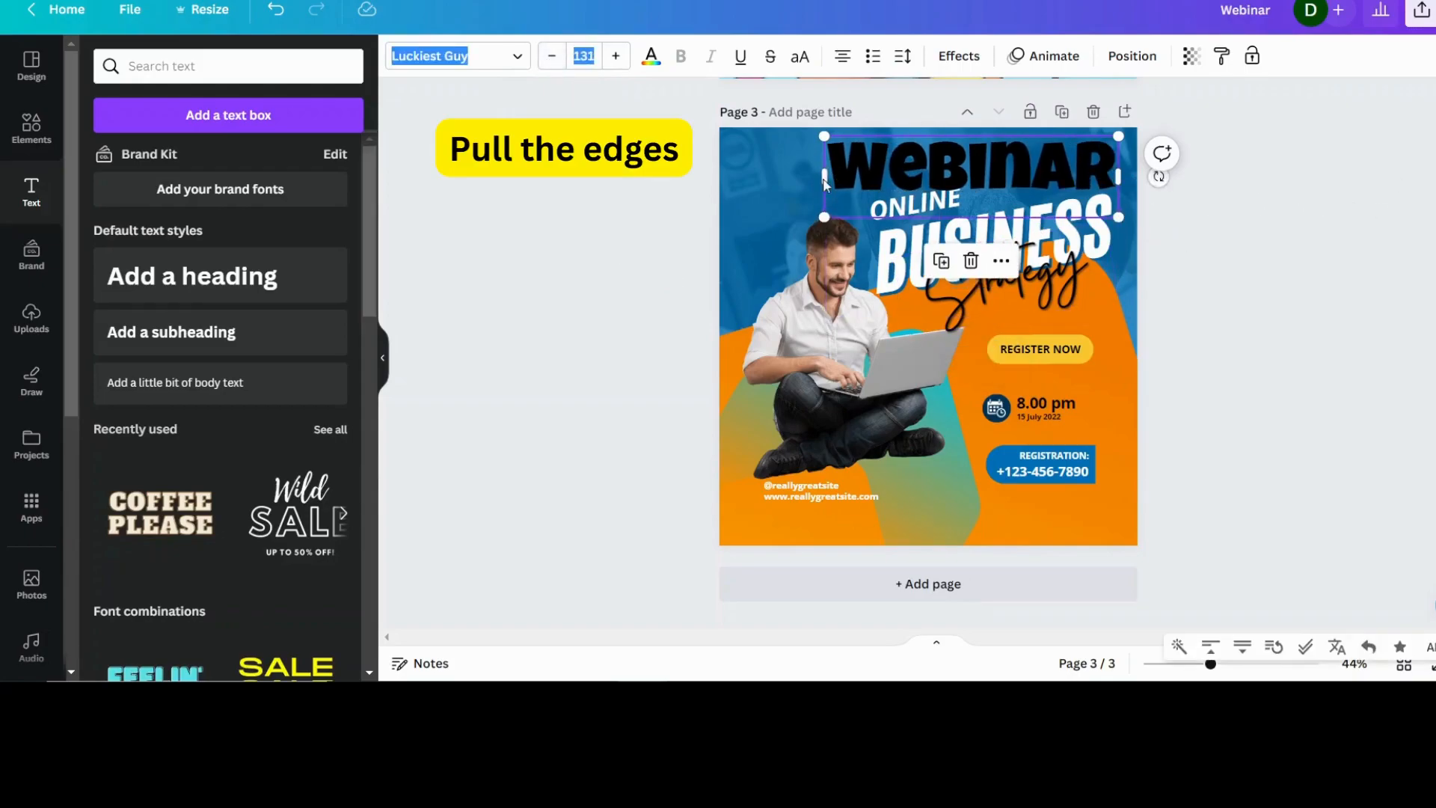
- Scale the Webinar heading up to about size 151 along the page's upper edge and color it white
{"action": "left_click_drag", "start_coordinate": [822, 224], "coordinate": [782, 244]}
{"action": "left_click_drag", "start_coordinate": [1036, 165], "coordinate": [1022, 168]}
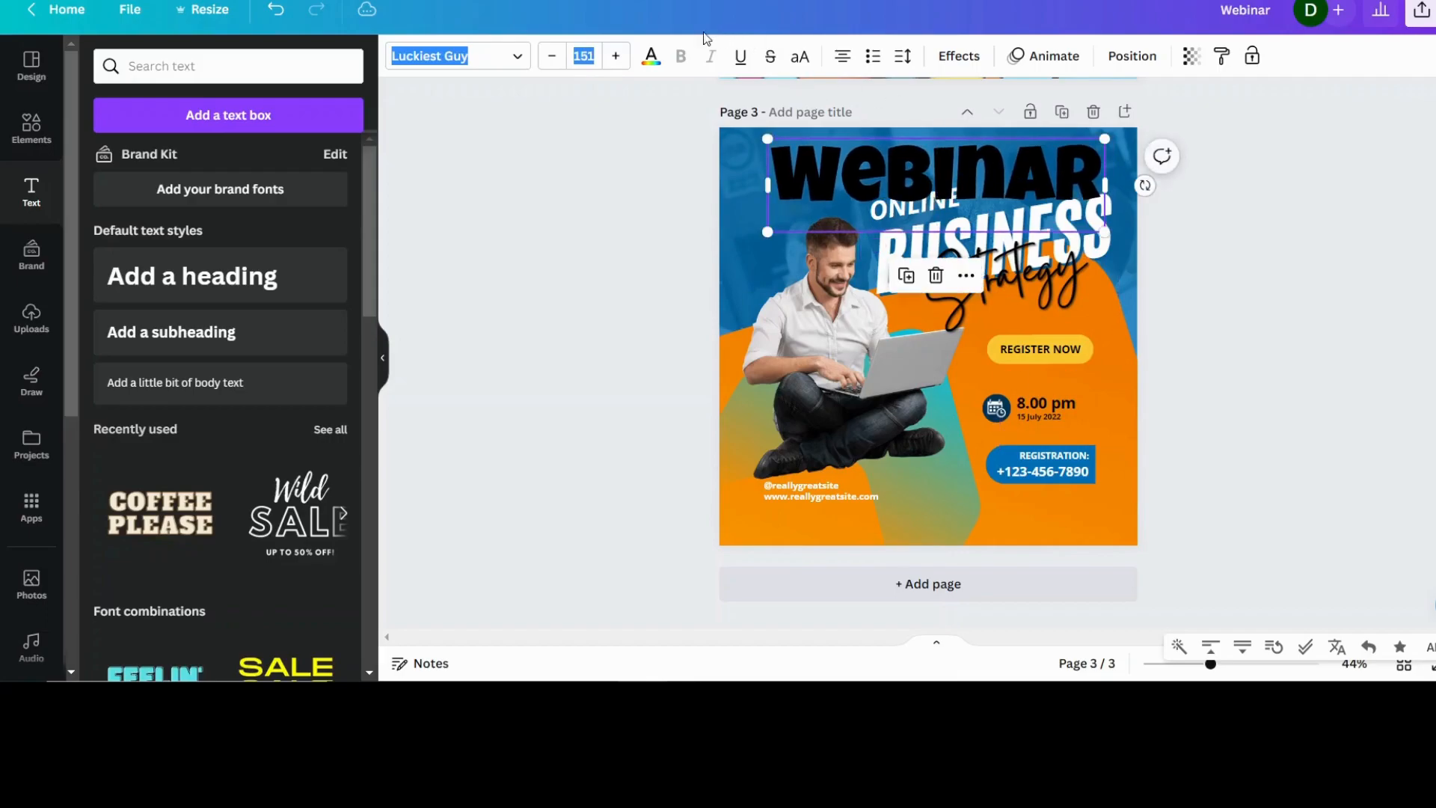
{"action": "left_click", "coordinate": [651, 56]}
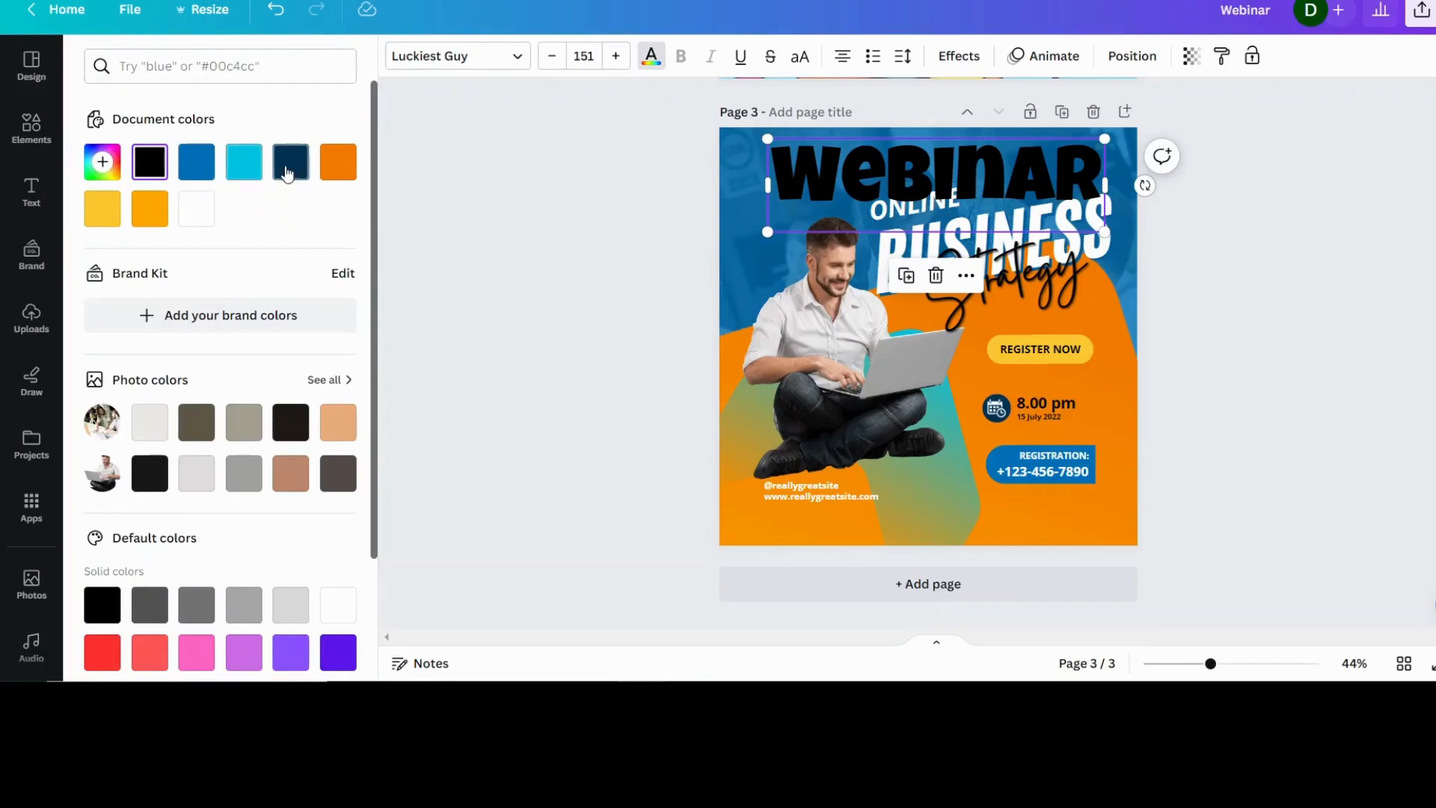
{"action": "left_click", "coordinate": [192, 212]}
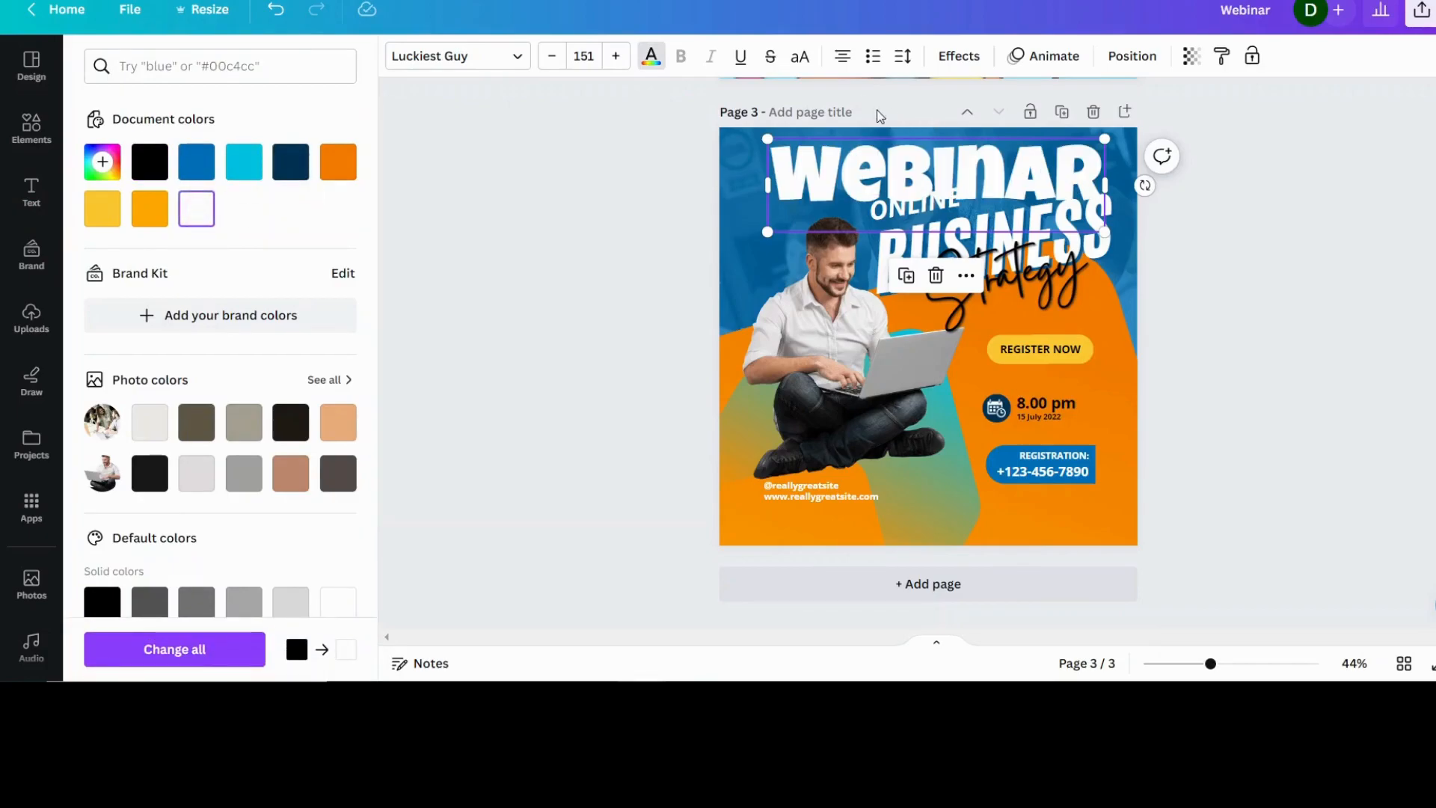
- Apply the Outline effect to the Webinar heading with a thickness of 117 and a black color
{"action": "left_click", "coordinate": [959, 56]}
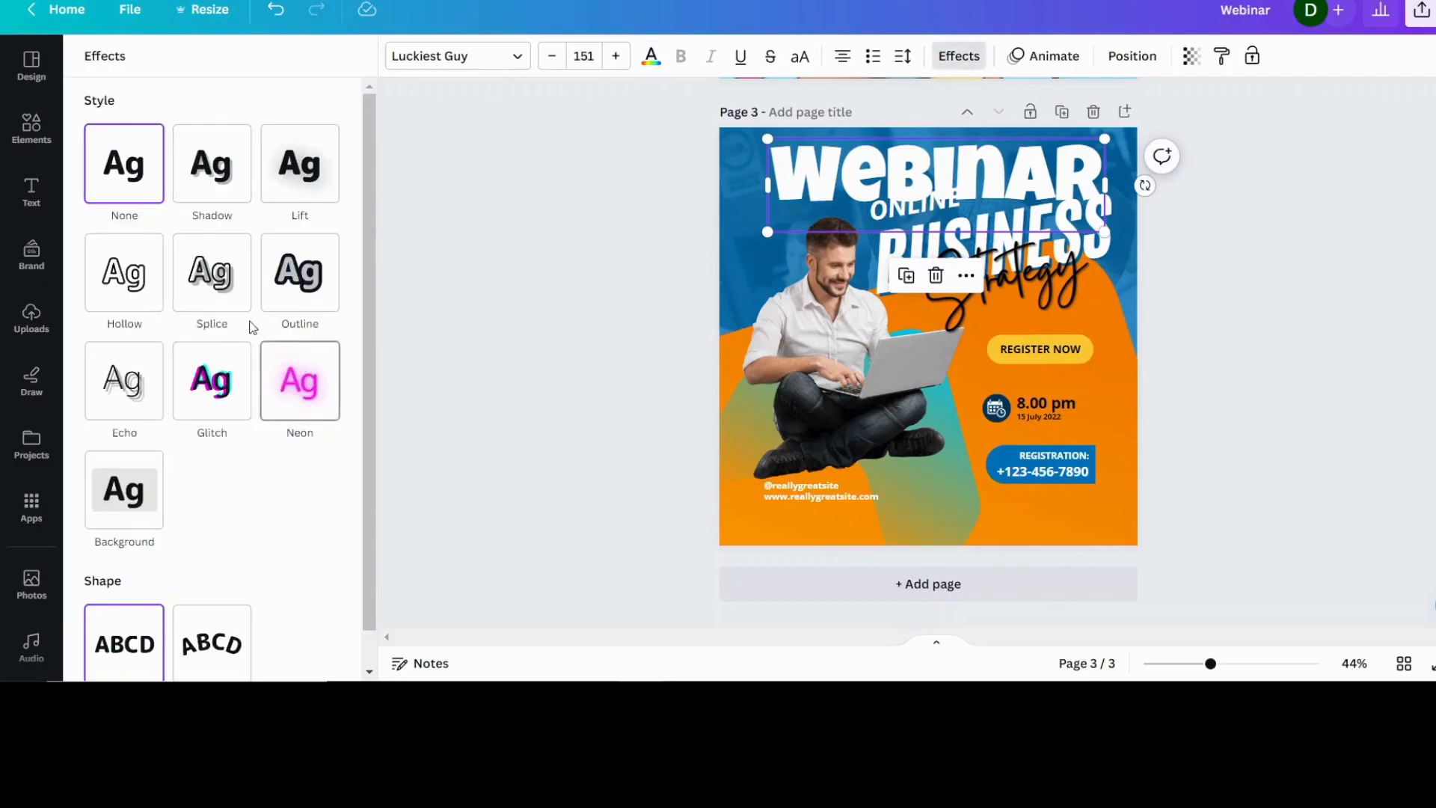
{"action": "left_click", "coordinate": [297, 267]}
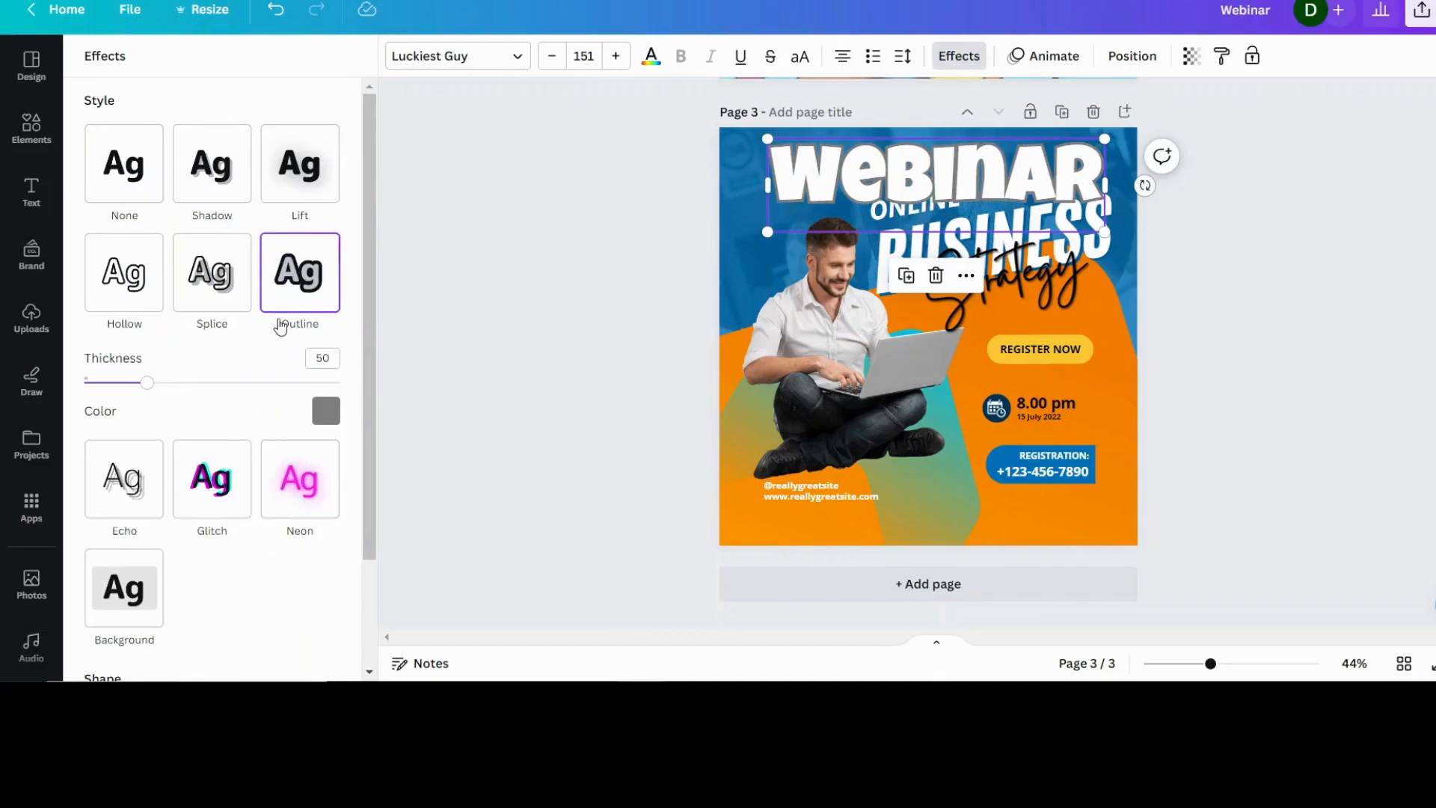
{"action": "left_click_drag", "start_coordinate": [147, 383], "coordinate": [235, 395]}
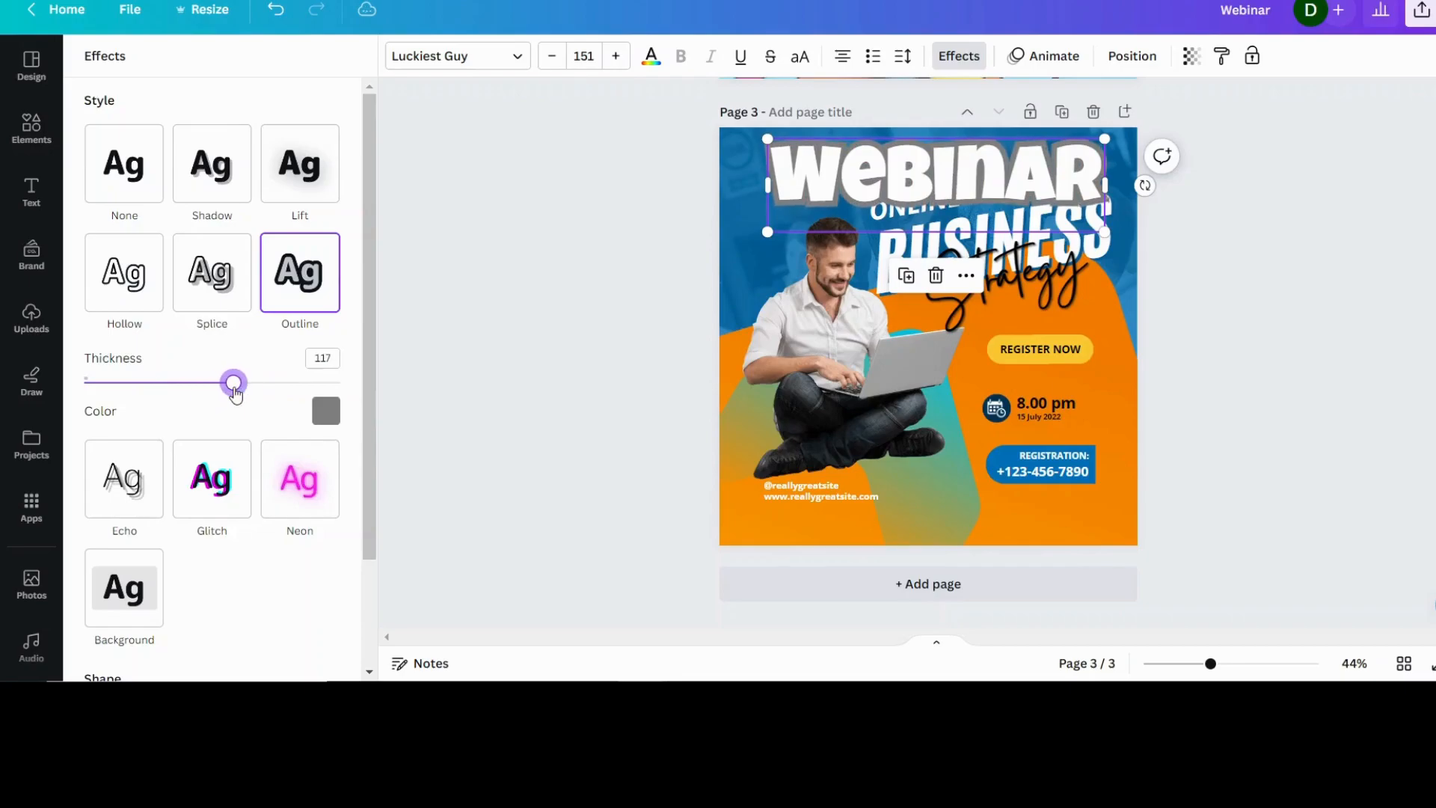
{"action": "left_click", "coordinate": [326, 419]}
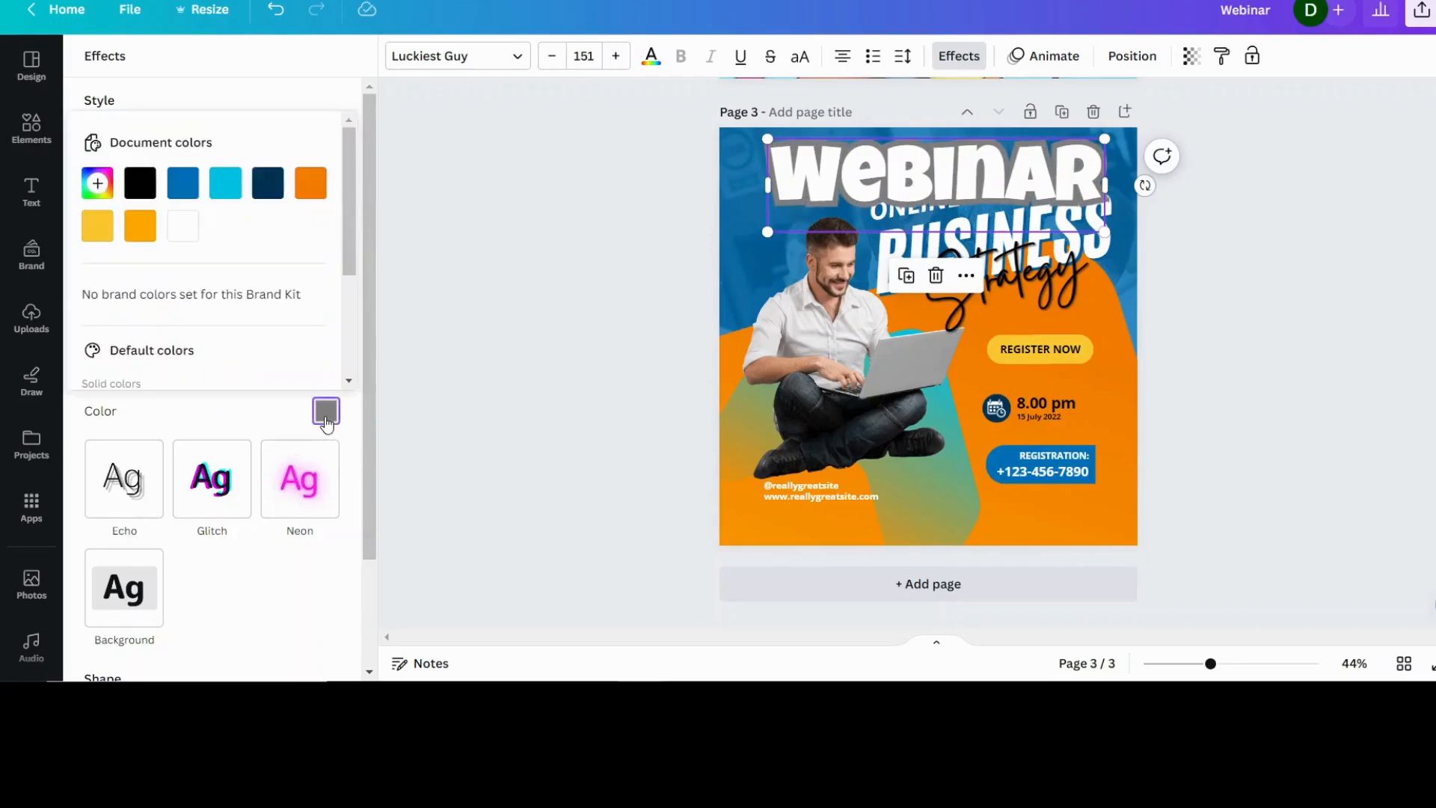
{"action": "left_click", "coordinate": [148, 187]}
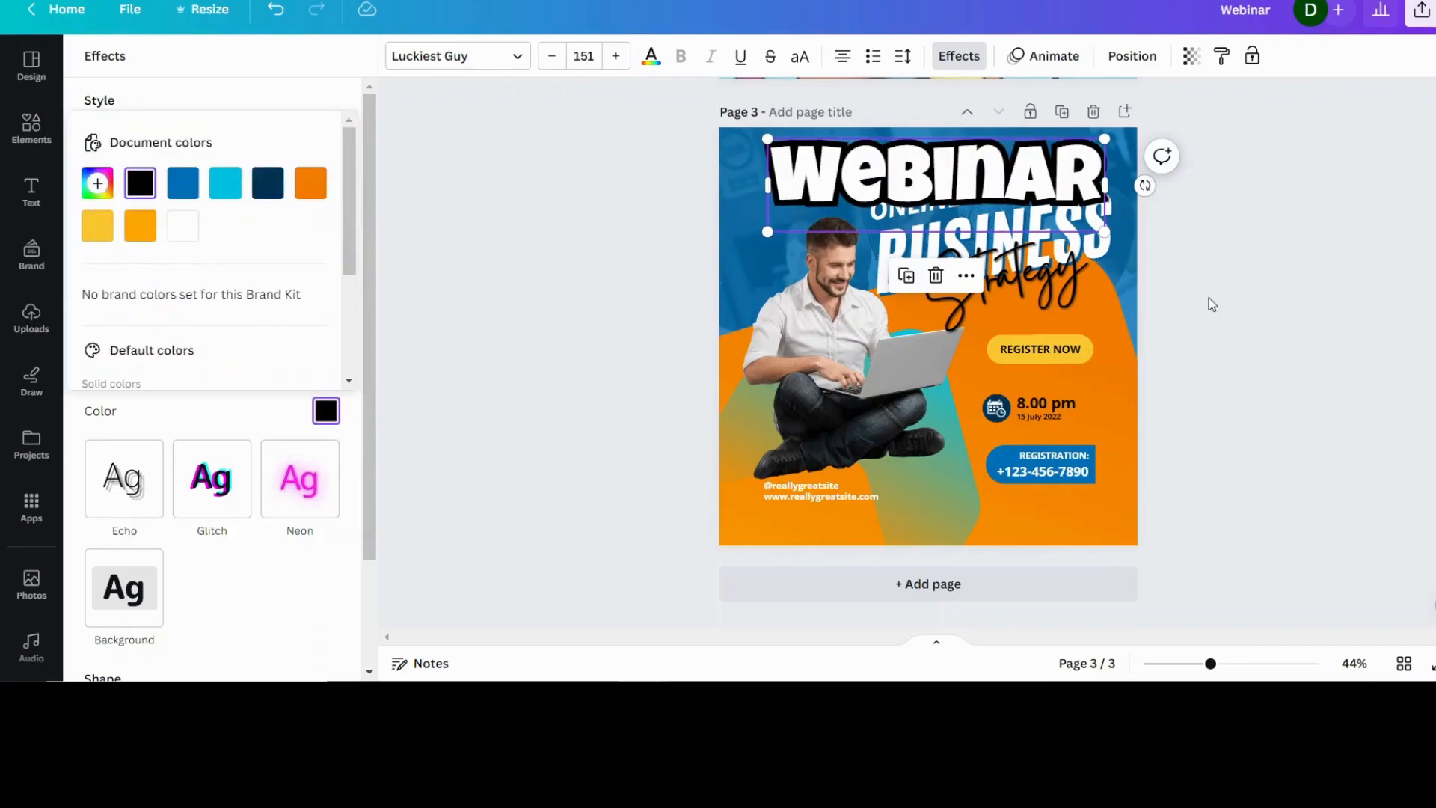
{"action": "left_click", "coordinate": [1227, 360]}
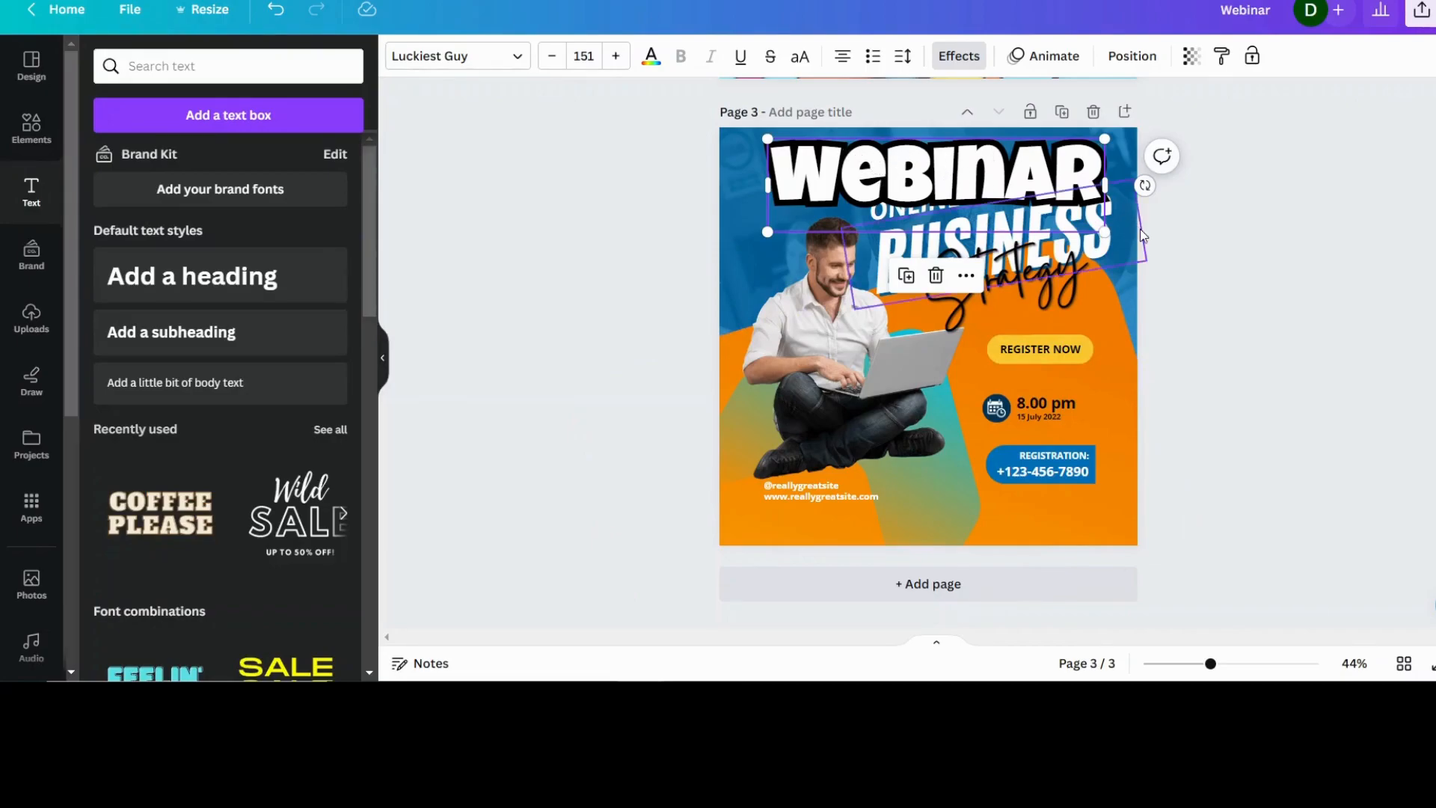
- Send the Webinar heading one layer backward so it sits behind the ONLINE text
{"action": "left_click", "coordinate": [1129, 197]}
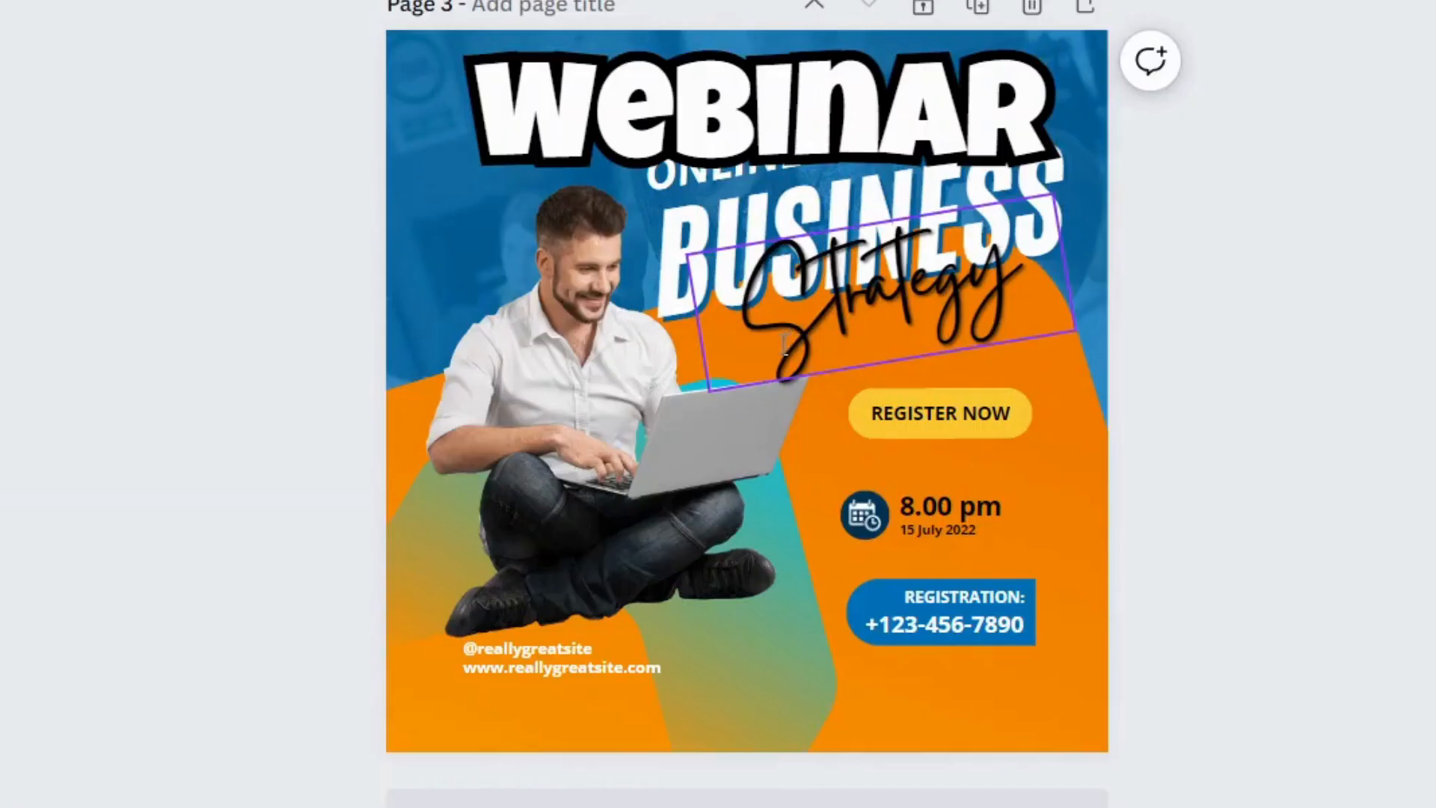
{"action": "left_click", "coordinate": [934, 179]}
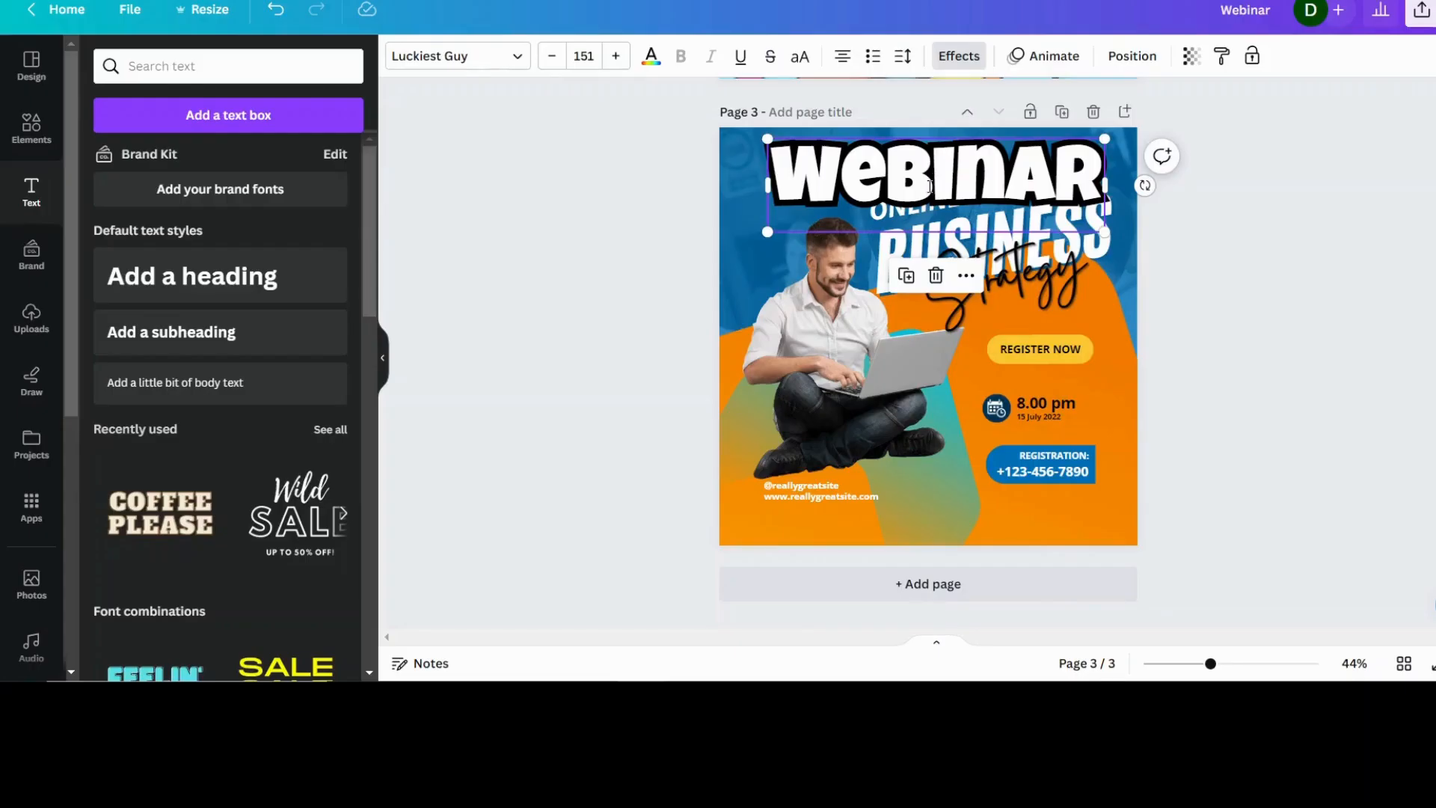
{"action": "left_click", "coordinate": [1134, 60]}
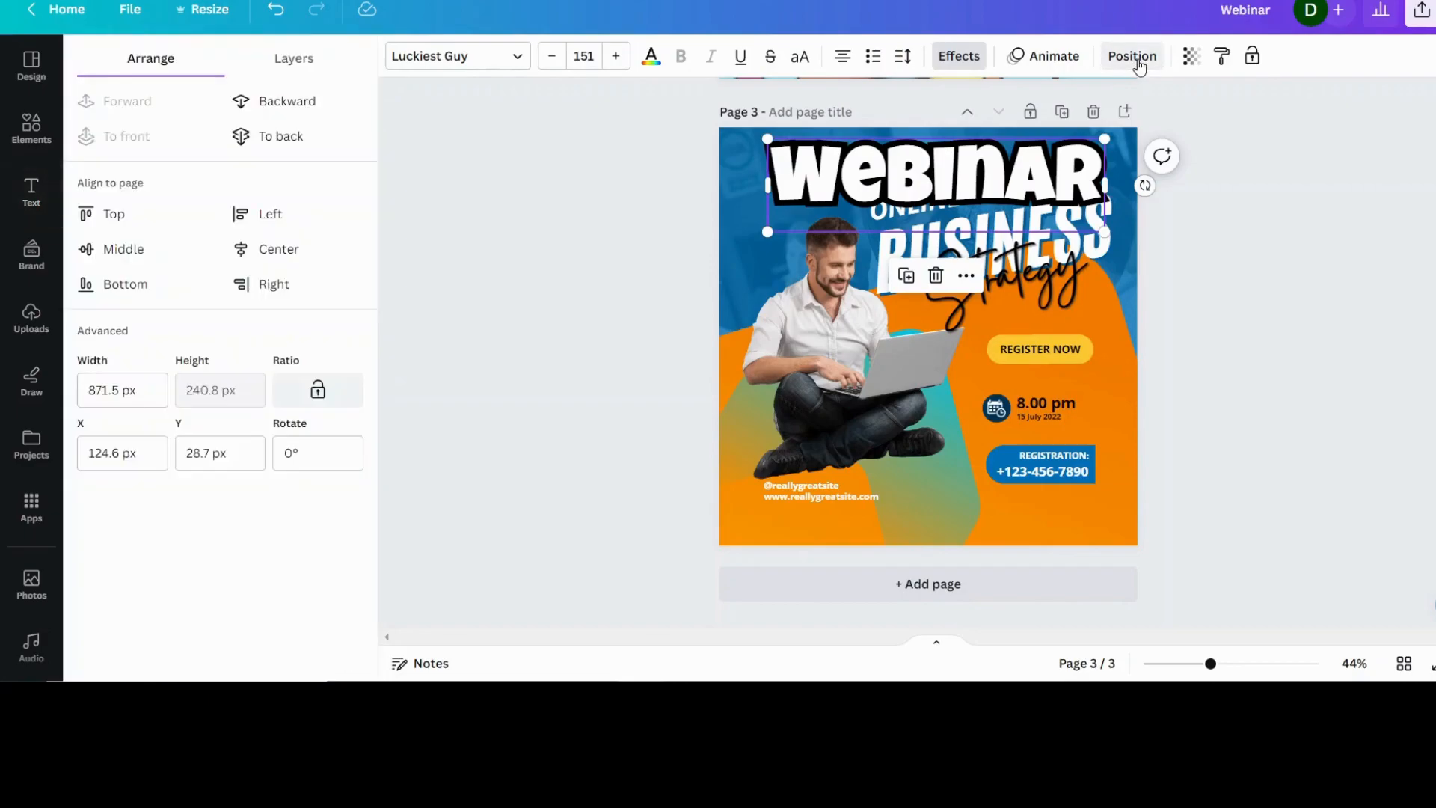
{"action": "left_click_drag", "start_coordinate": [270, 109], "coordinate": [273, 112]}
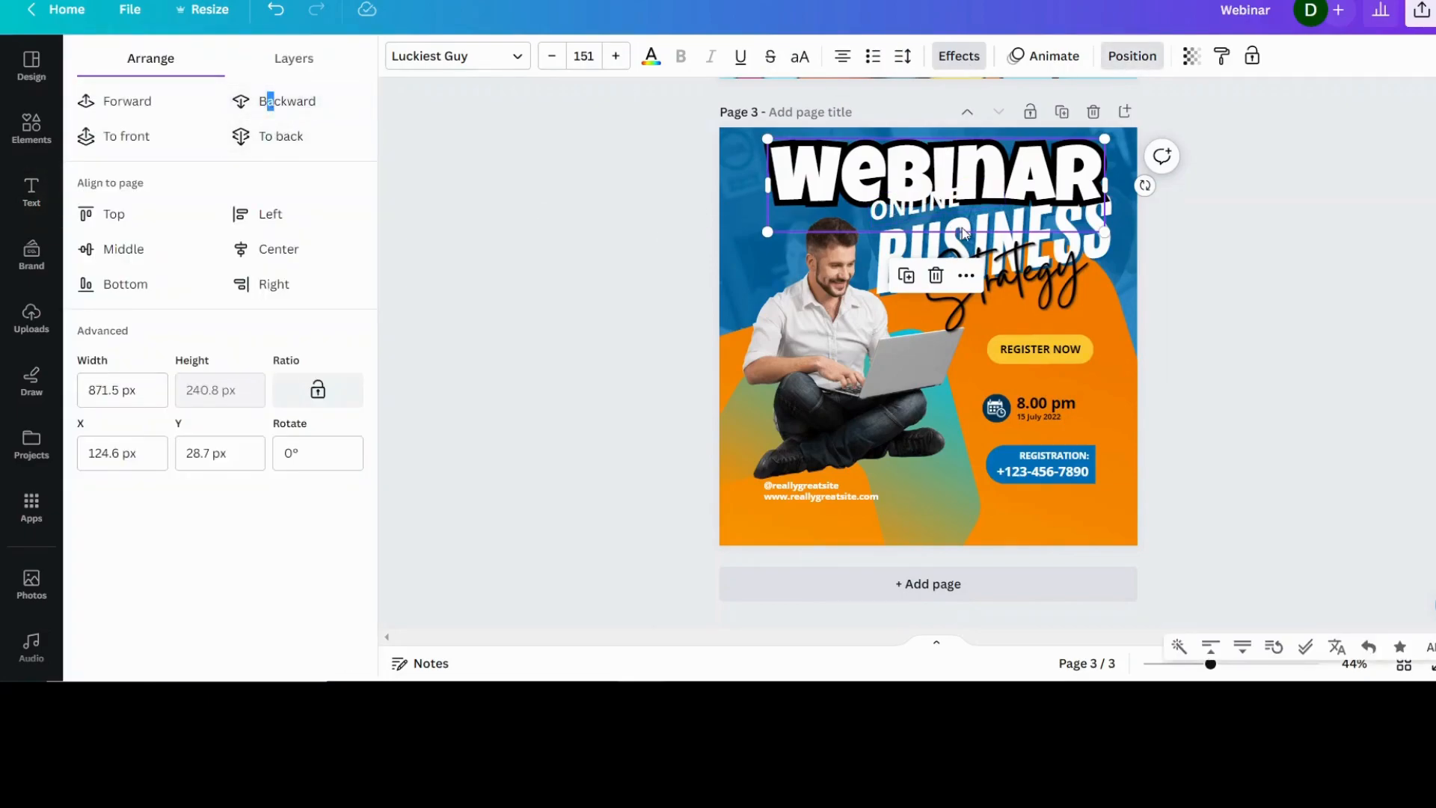
- Move the Strategy, BUSINESS and ONLINE texts down below the Webinar heading, with Strategy at about Y 438 px and BUSINESS at about Y 330 px
{"action": "left_click", "coordinate": [890, 201]}
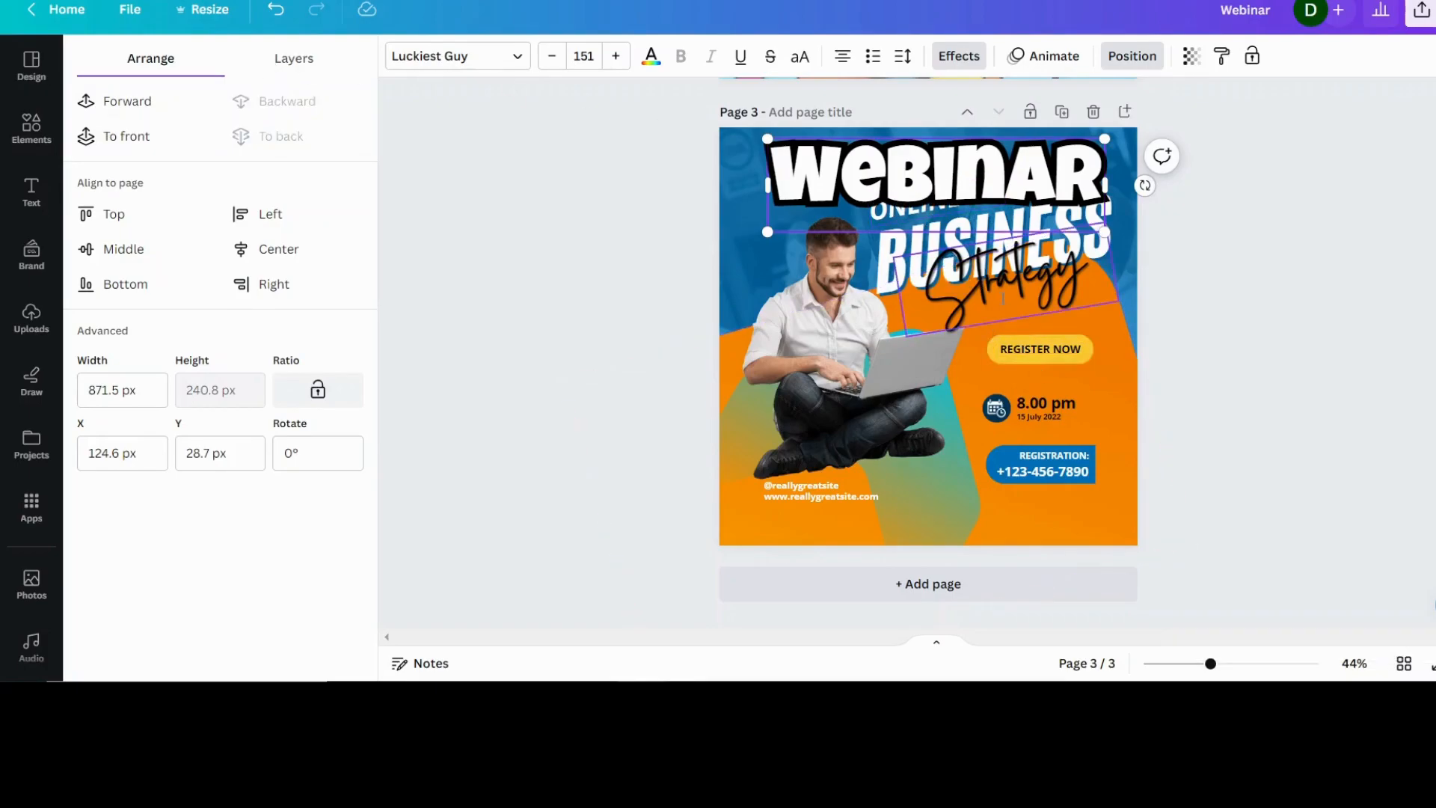
{"action": "left_click_drag", "start_coordinate": [1000, 283], "coordinate": [1009, 328]}
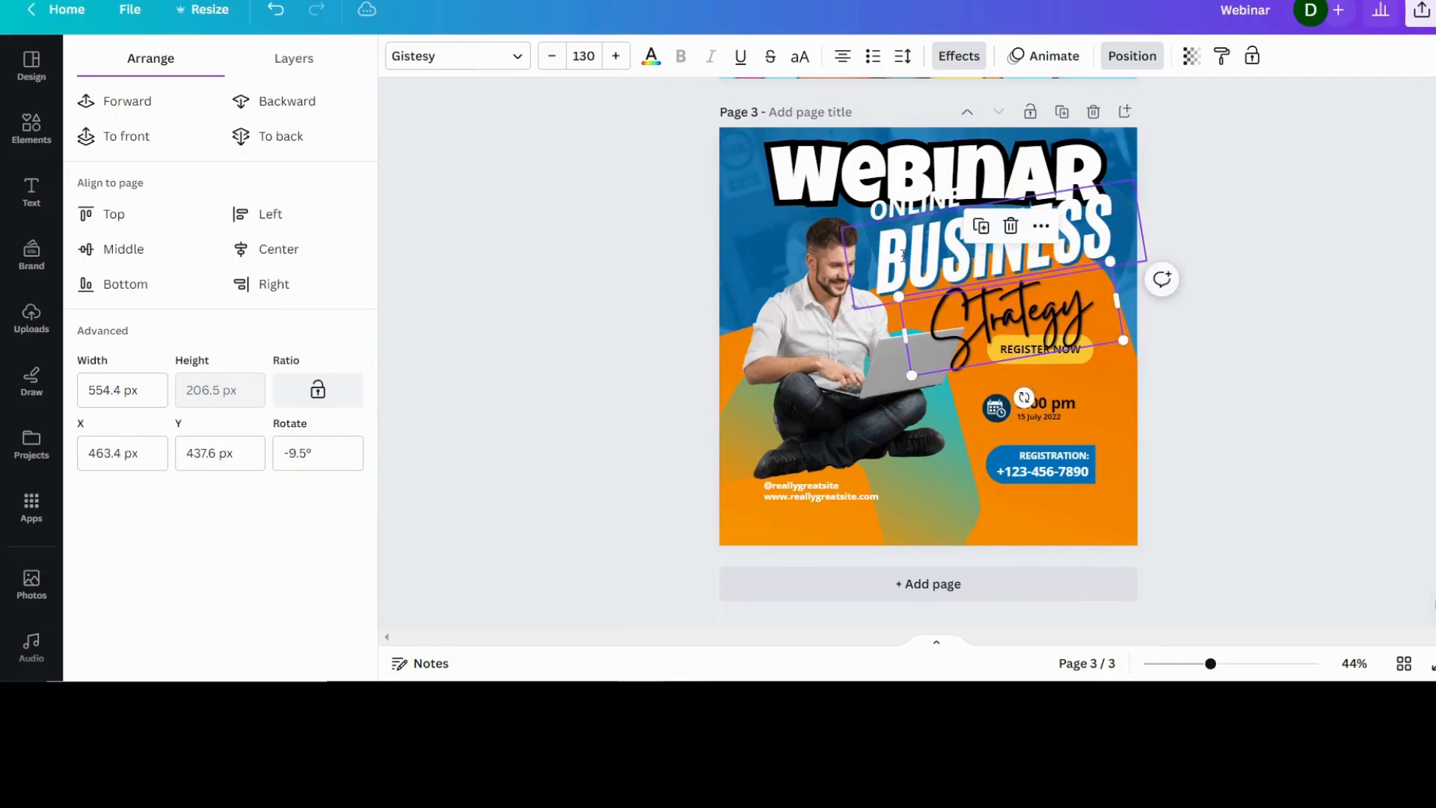
{"action": "left_click_drag", "start_coordinate": [920, 251], "coordinate": [923, 282]}
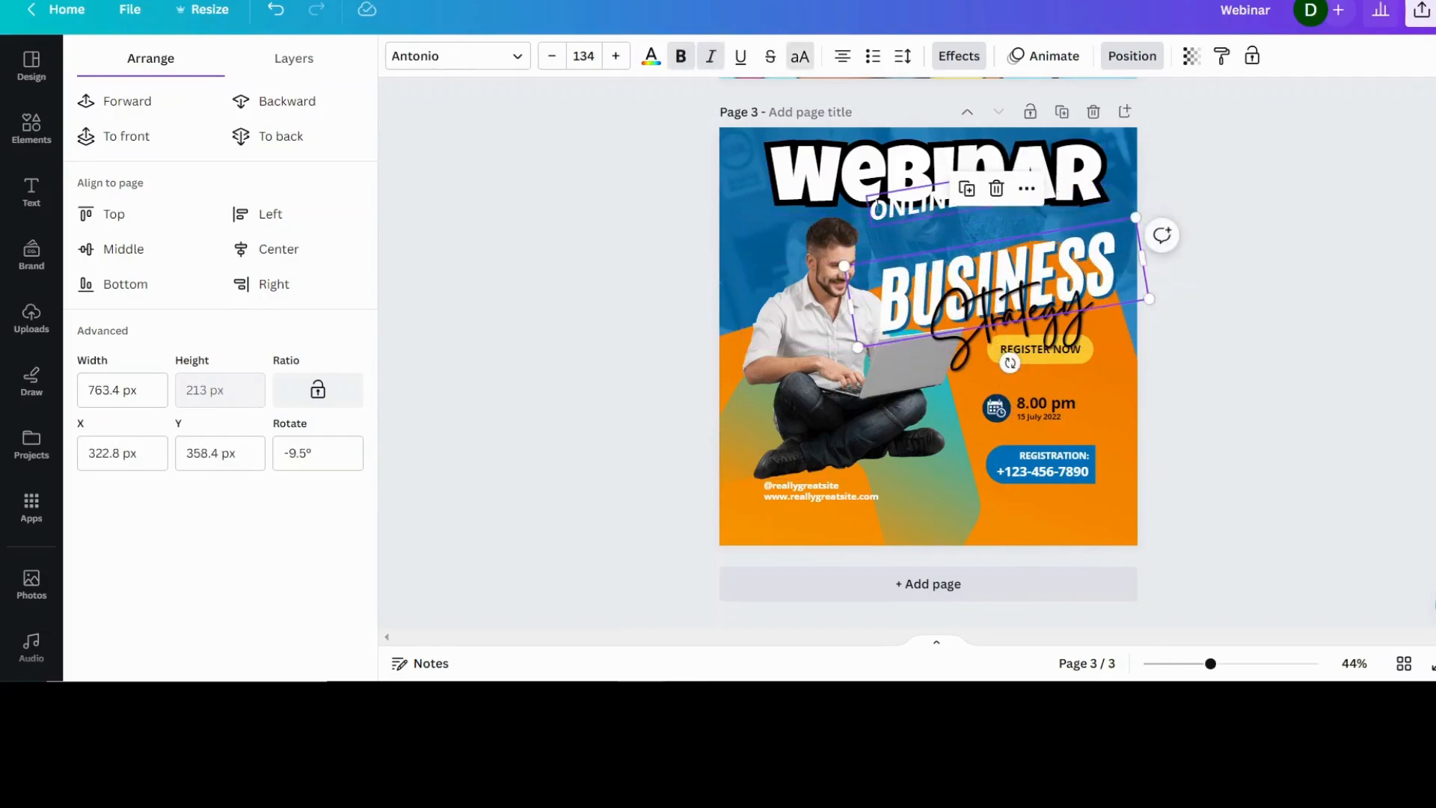
{"action": "left_click_drag", "start_coordinate": [883, 211], "coordinate": [928, 237]}
{"action": "left_click", "coordinate": [1080, 272]}
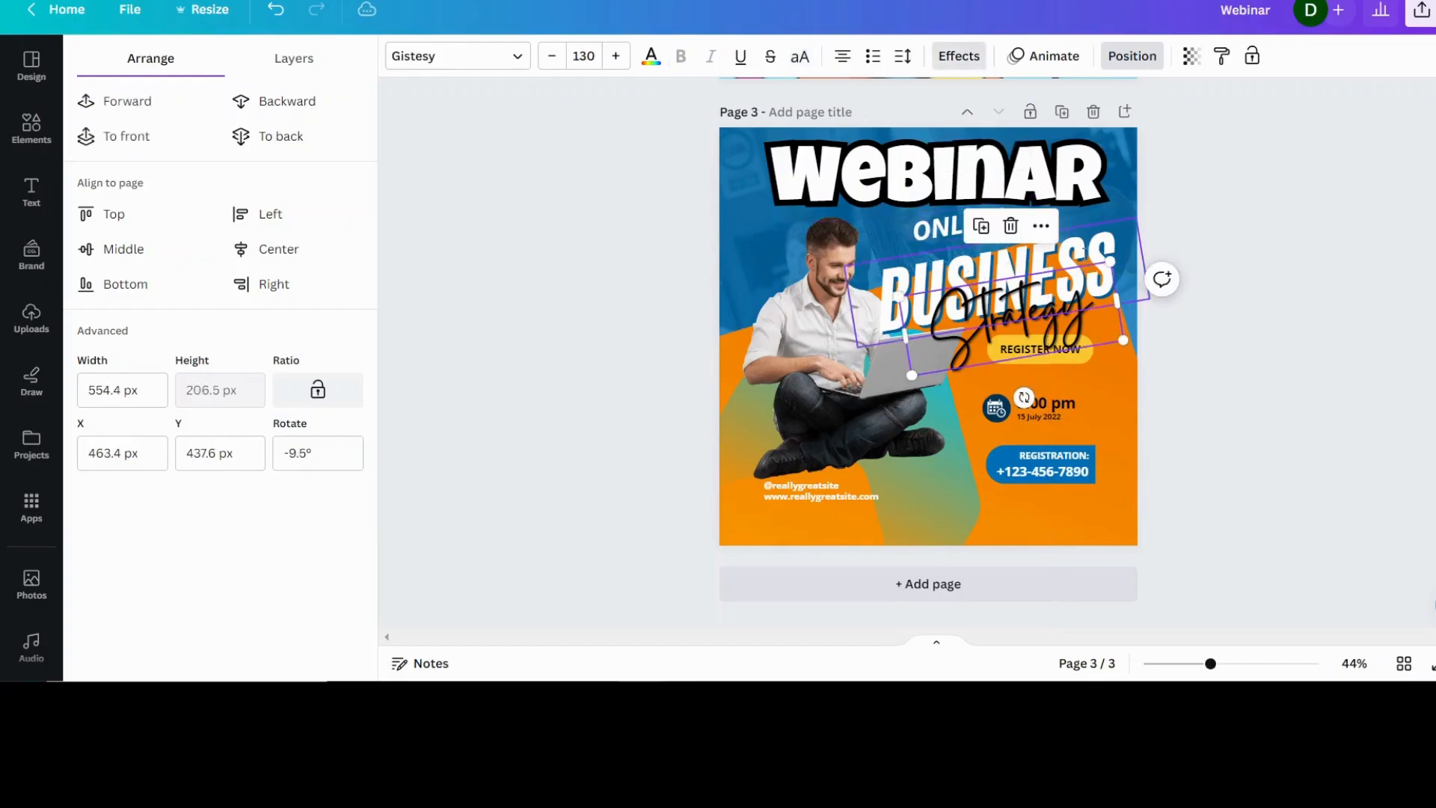
{"action": "left_click_drag", "start_coordinate": [1093, 246], "coordinate": [1090, 230]}
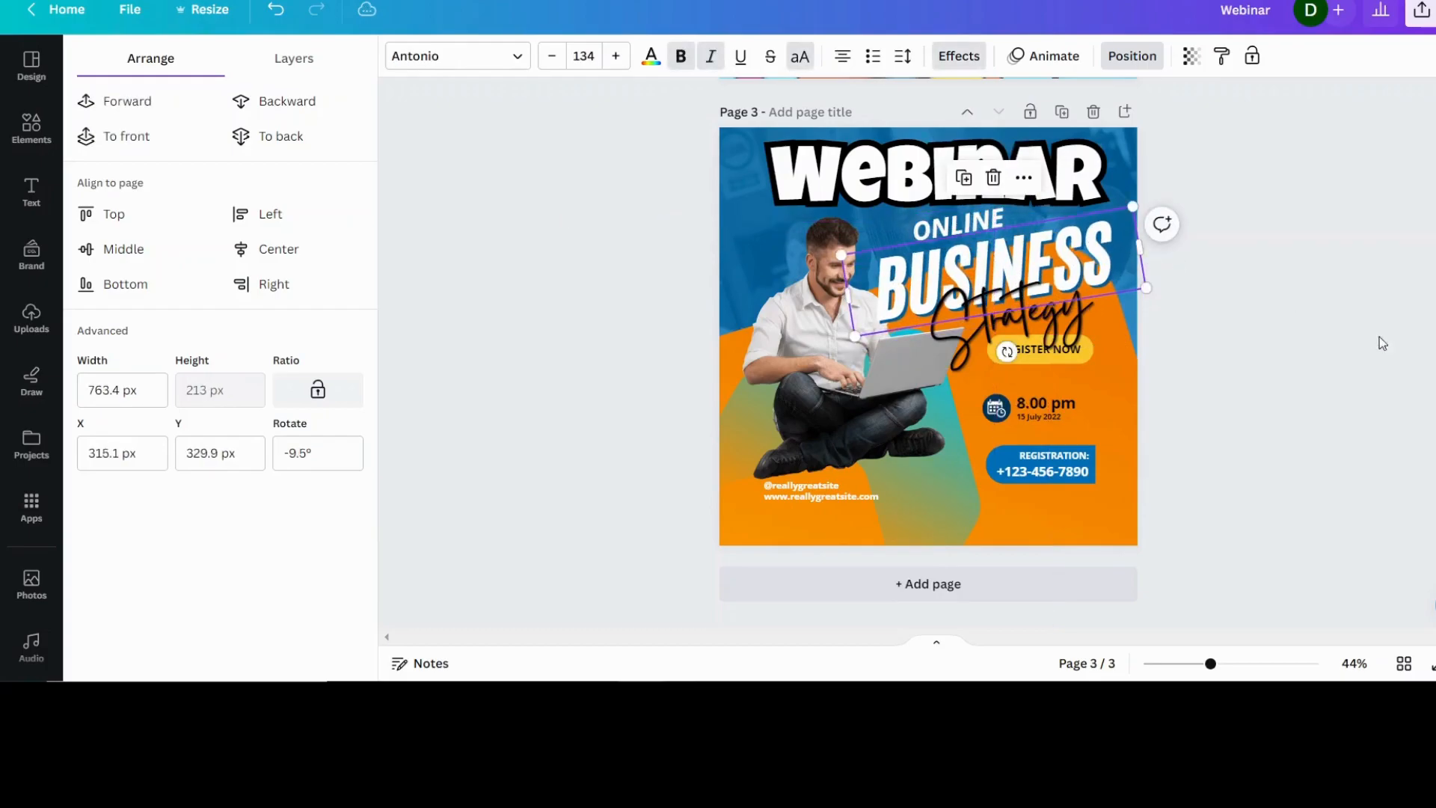
- Bring the photo of the seated man to the front so his laptop covers the edge of the Strategy text
{"action": "left_click", "coordinate": [793, 320]}
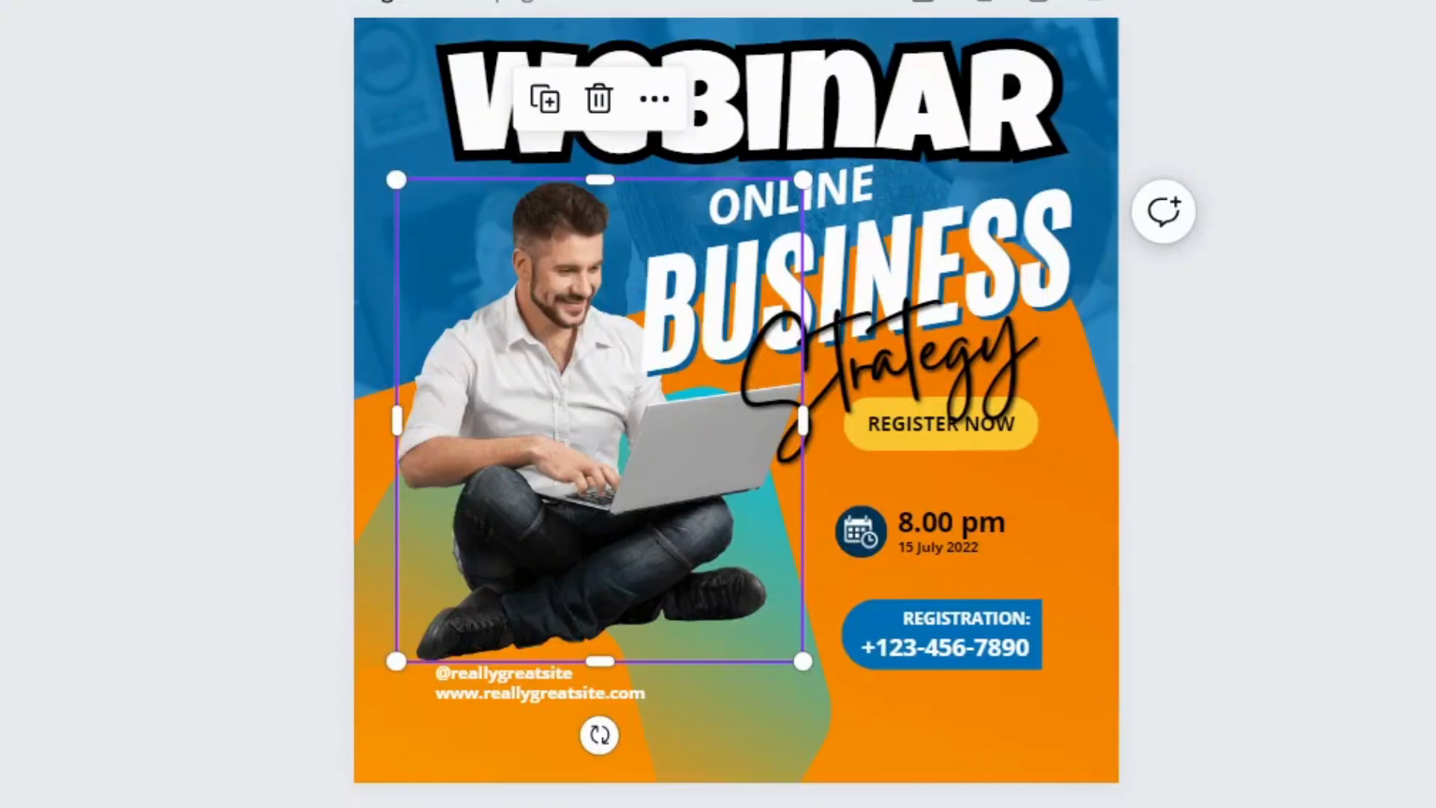
{"action": "key", "text": "ctrl+alt+bracketright"}
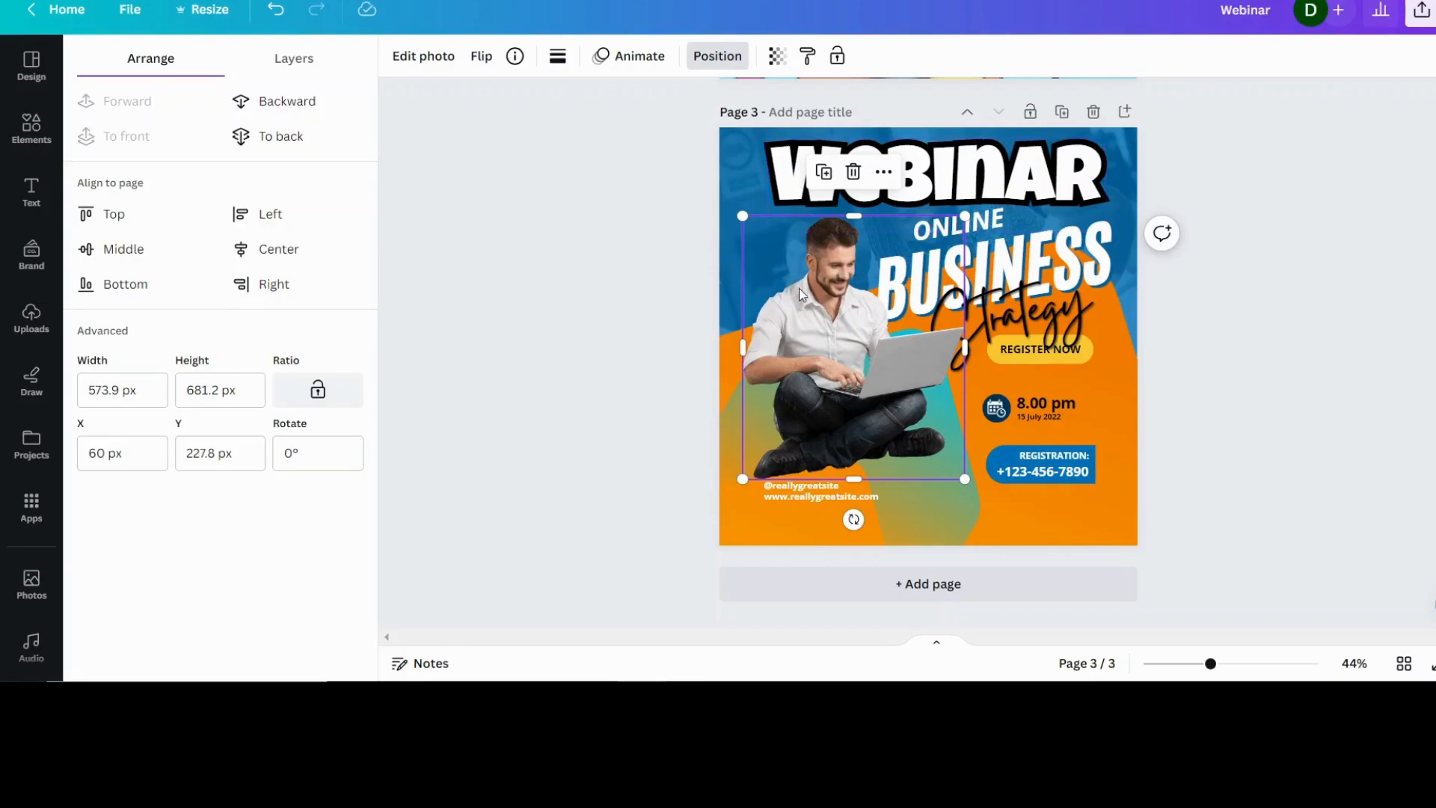
- Try aligning the Webinar heading to the page's right edge and vertical middle, and undo both alignments
{"action": "left_click", "coordinate": [999, 155]}
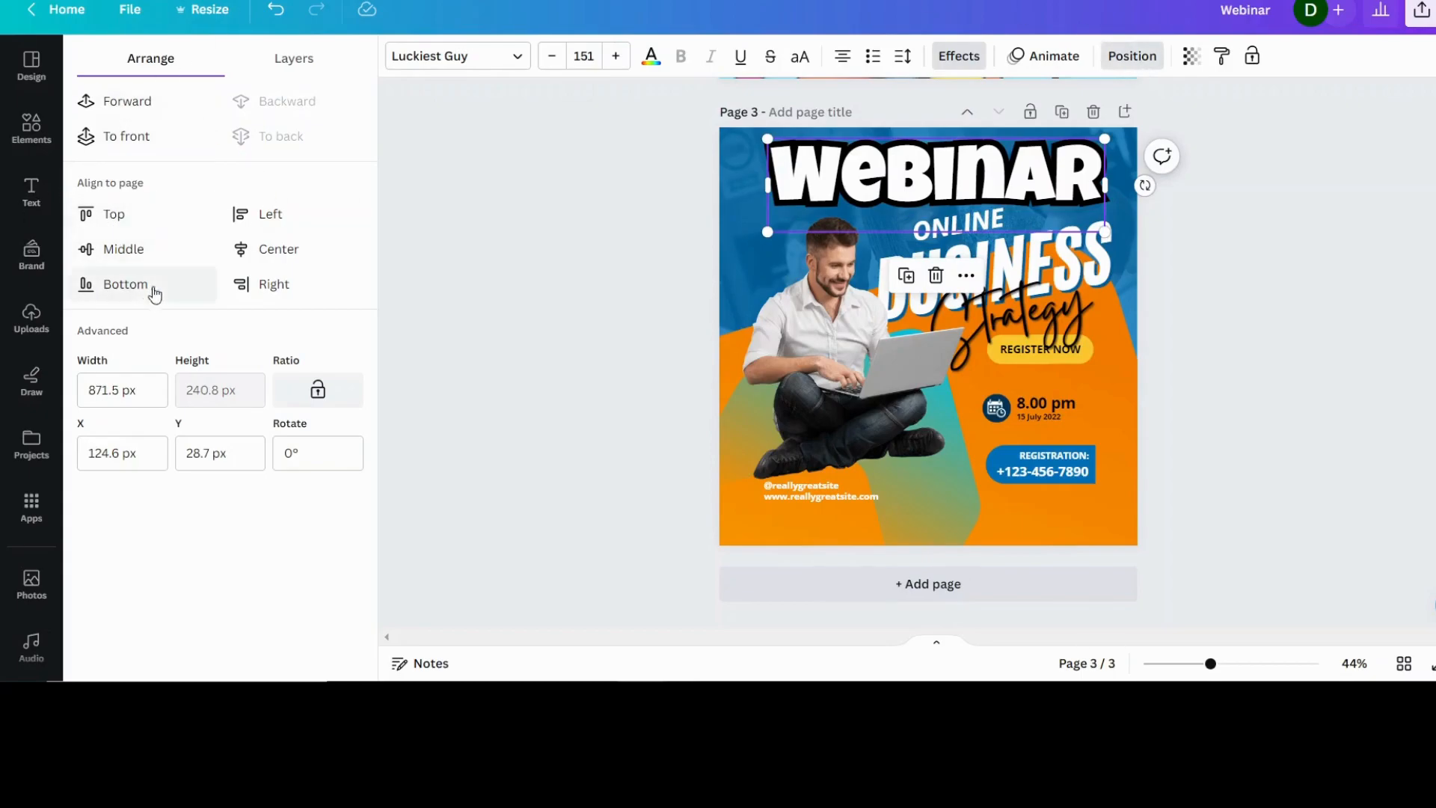
{"action": "left_click", "coordinate": [276, 289]}
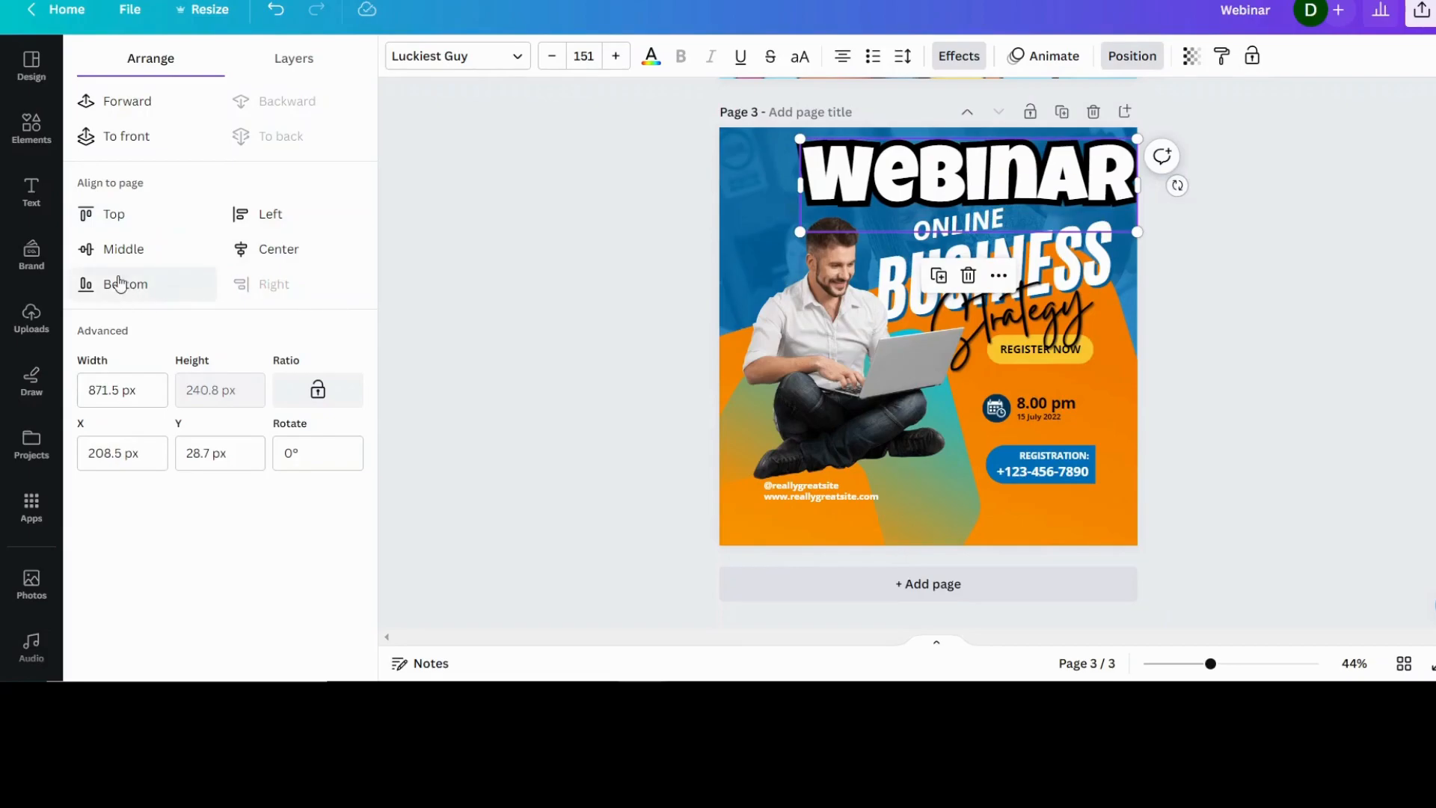
{"action": "left_click", "coordinate": [109, 247]}
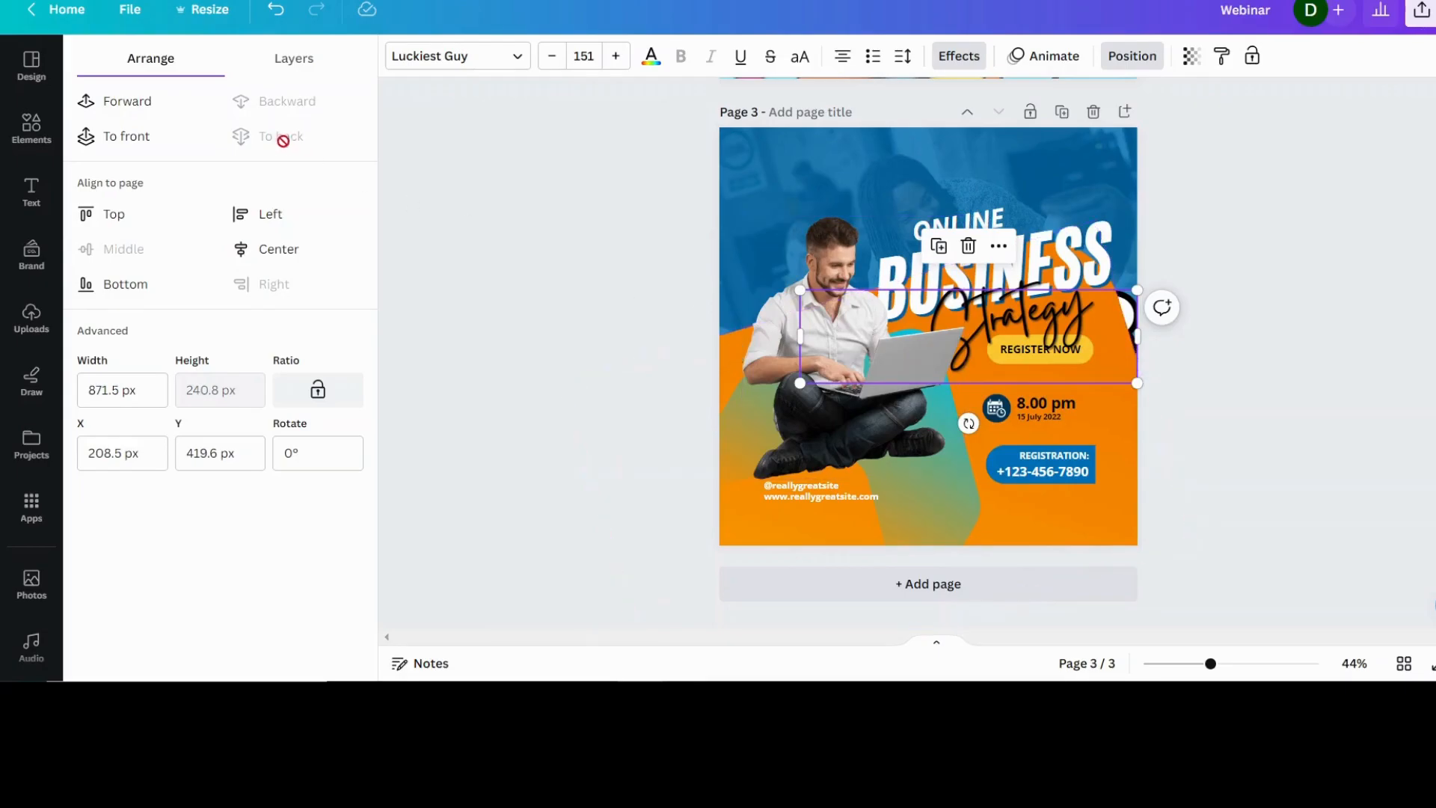
{"action": "left_click", "coordinate": [276, 11]}
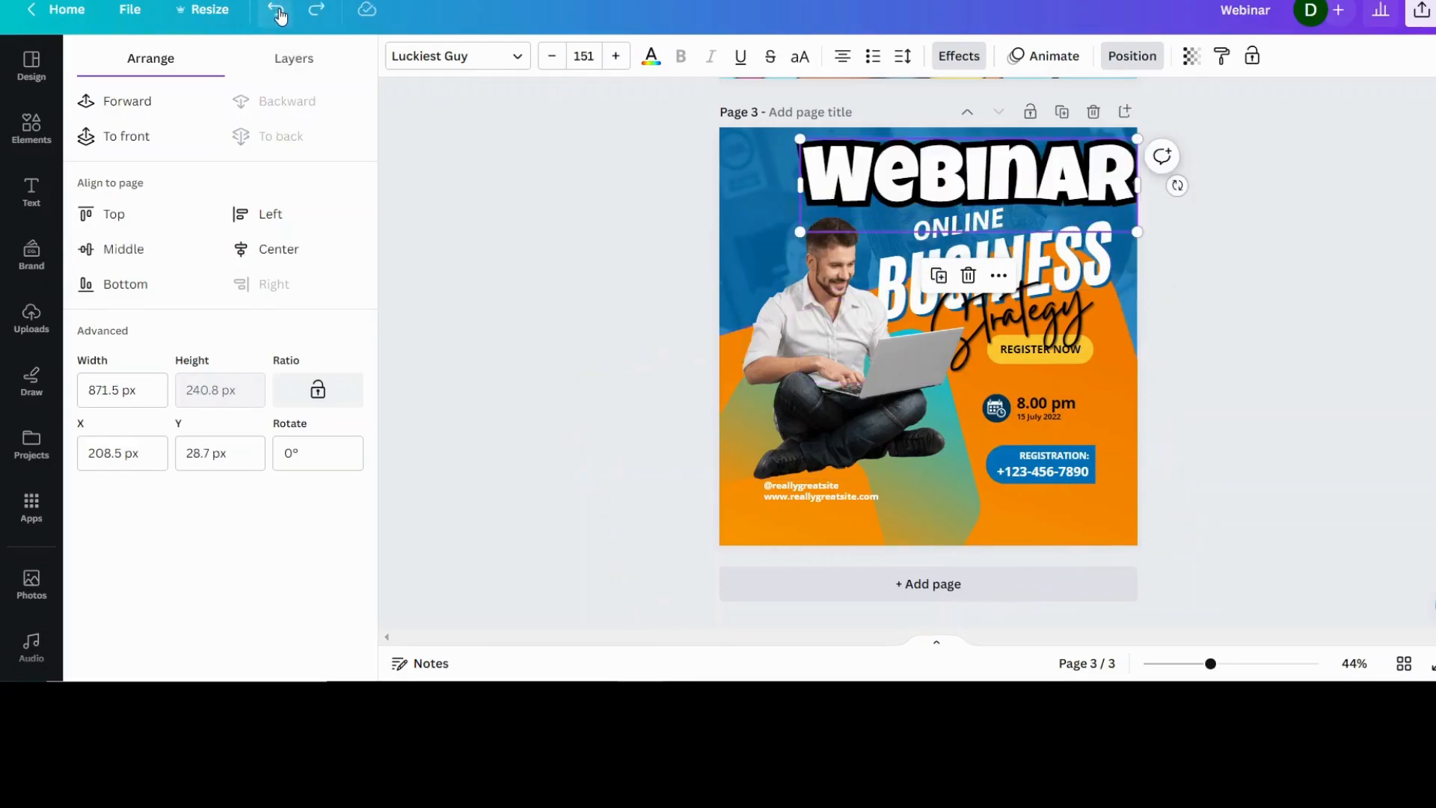
{"action": "left_click", "coordinate": [277, 12]}
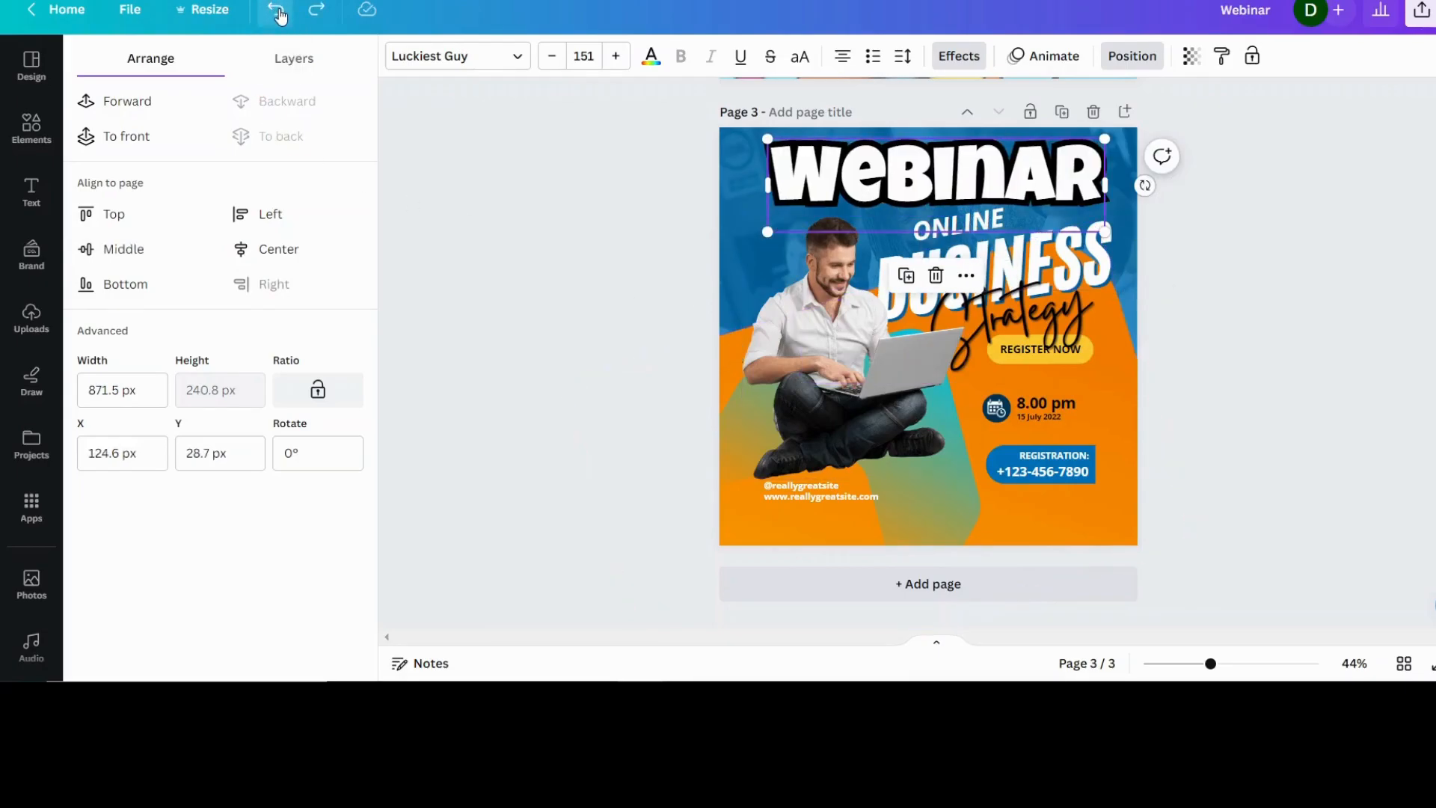
- Try changing the orange background shape's yellow-orange gradient color to the document's blue, undo it and deselect the shape
{"action": "left_click", "coordinate": [730, 365]}
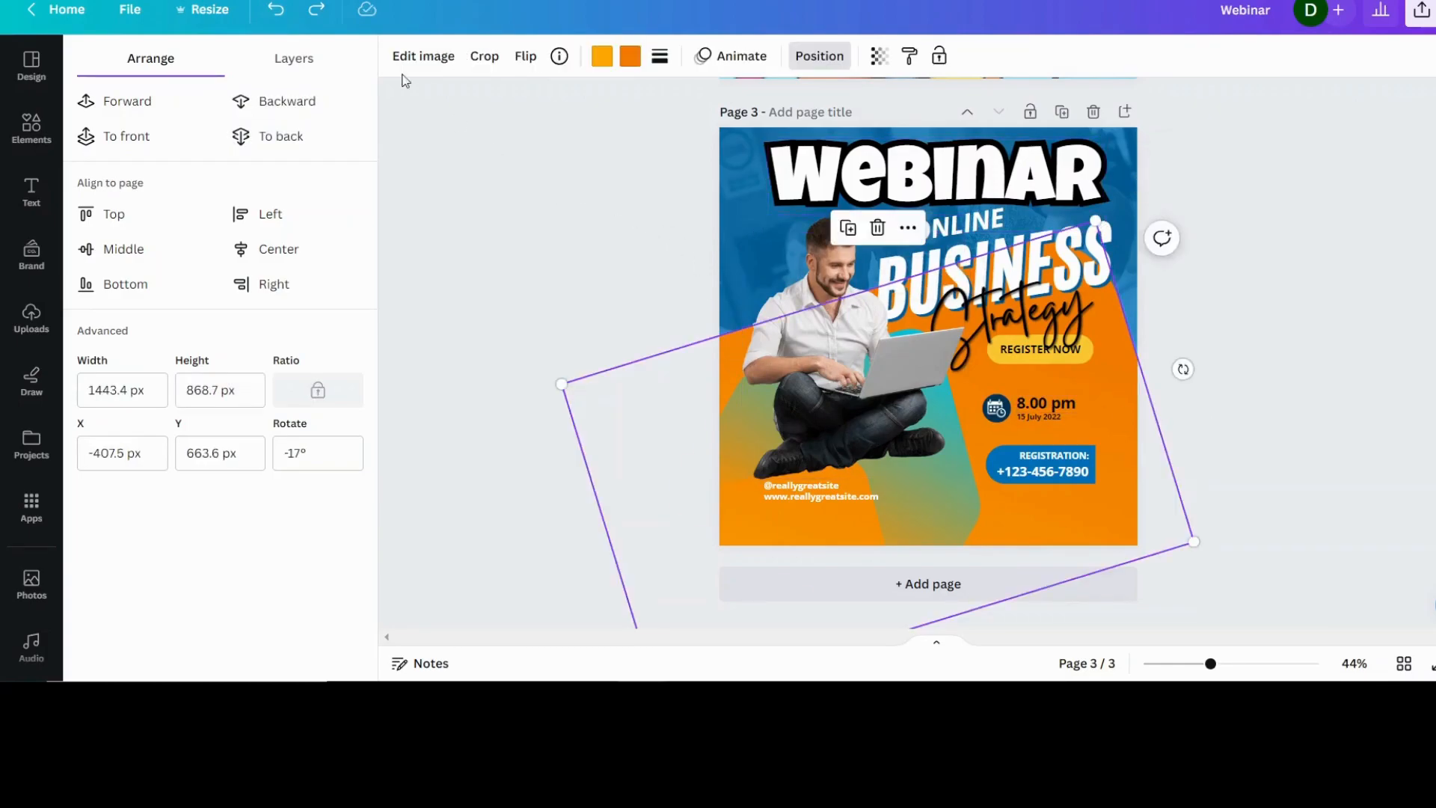
{"action": "left_click", "coordinate": [602, 60]}
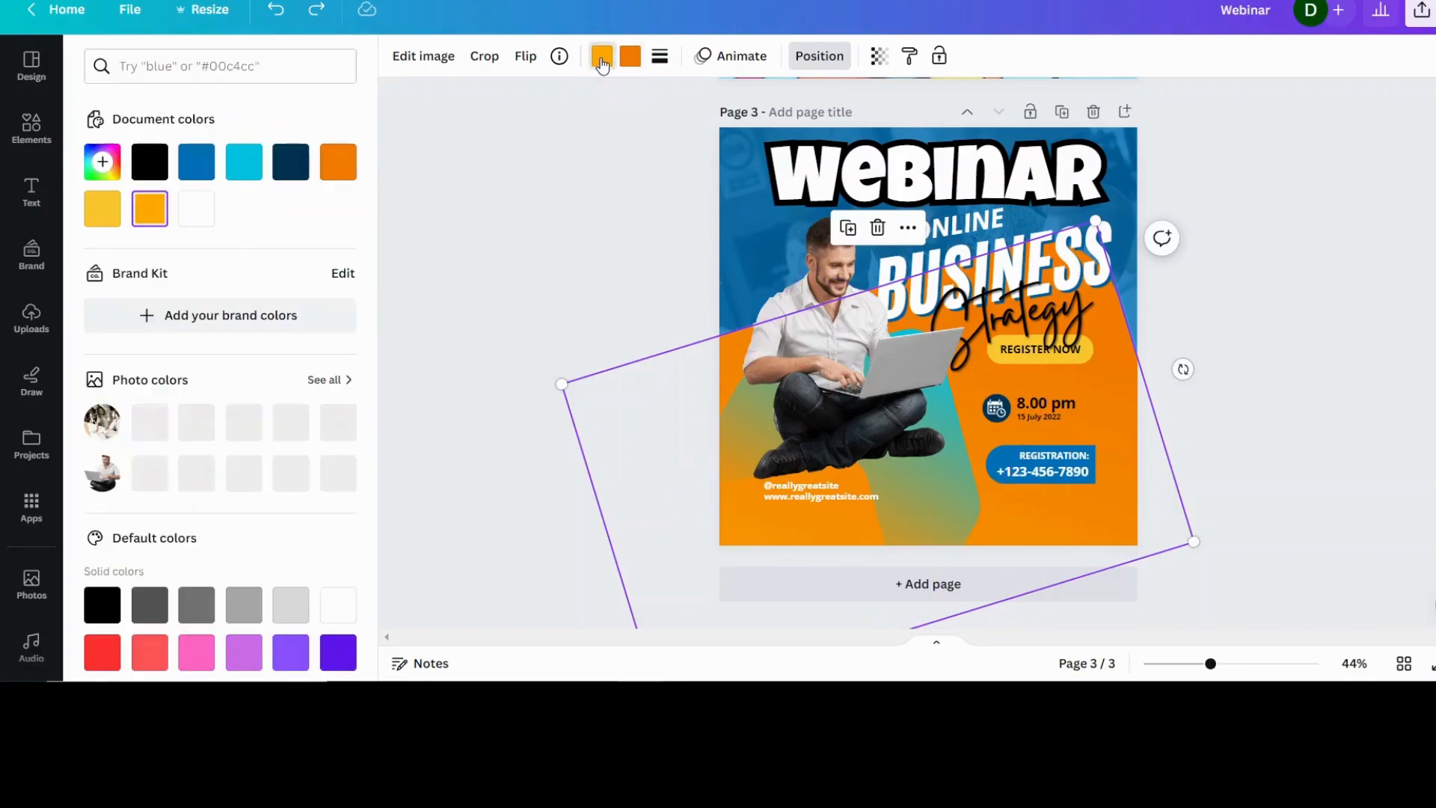
{"action": "left_click", "coordinate": [199, 168]}
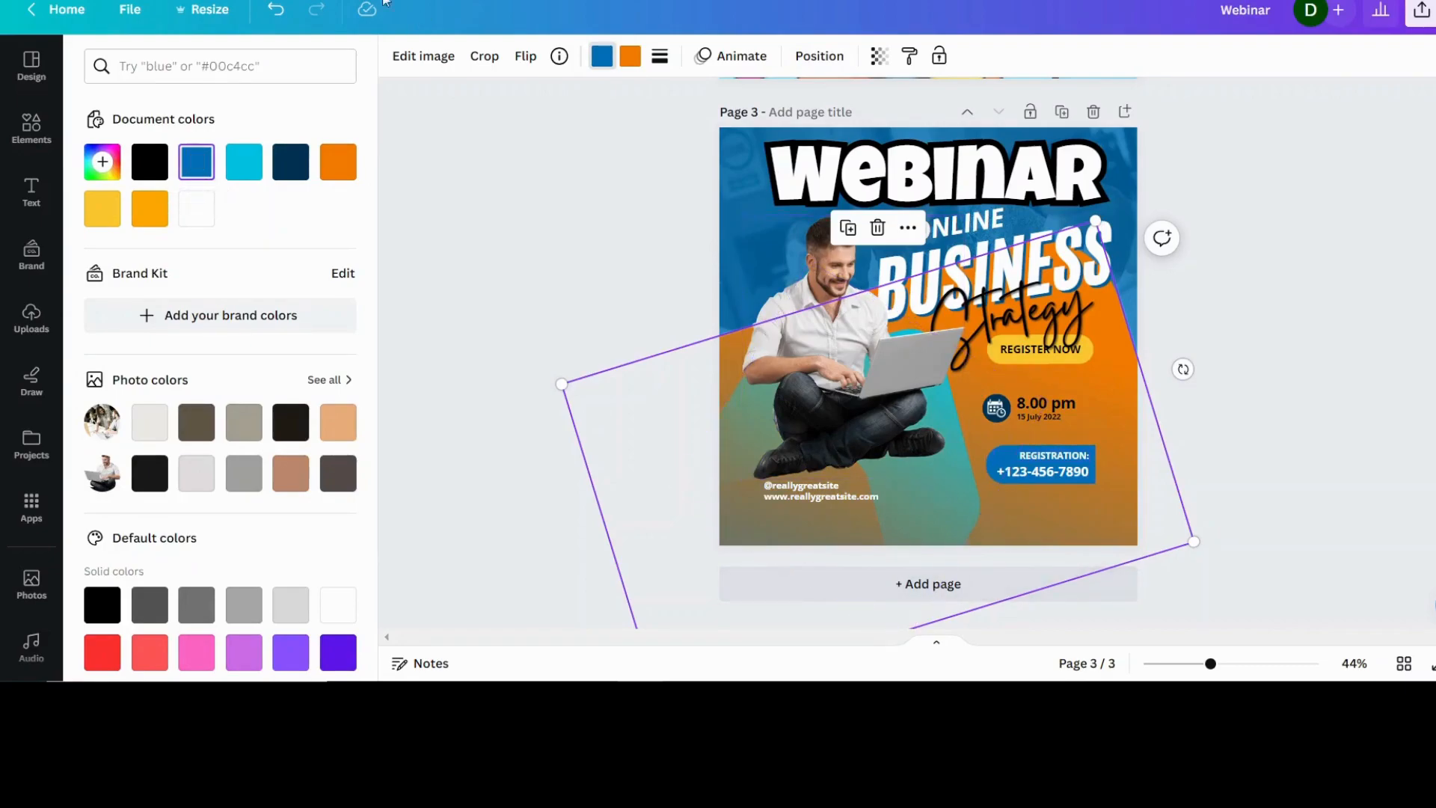
{"action": "left_click", "coordinate": [276, 10]}
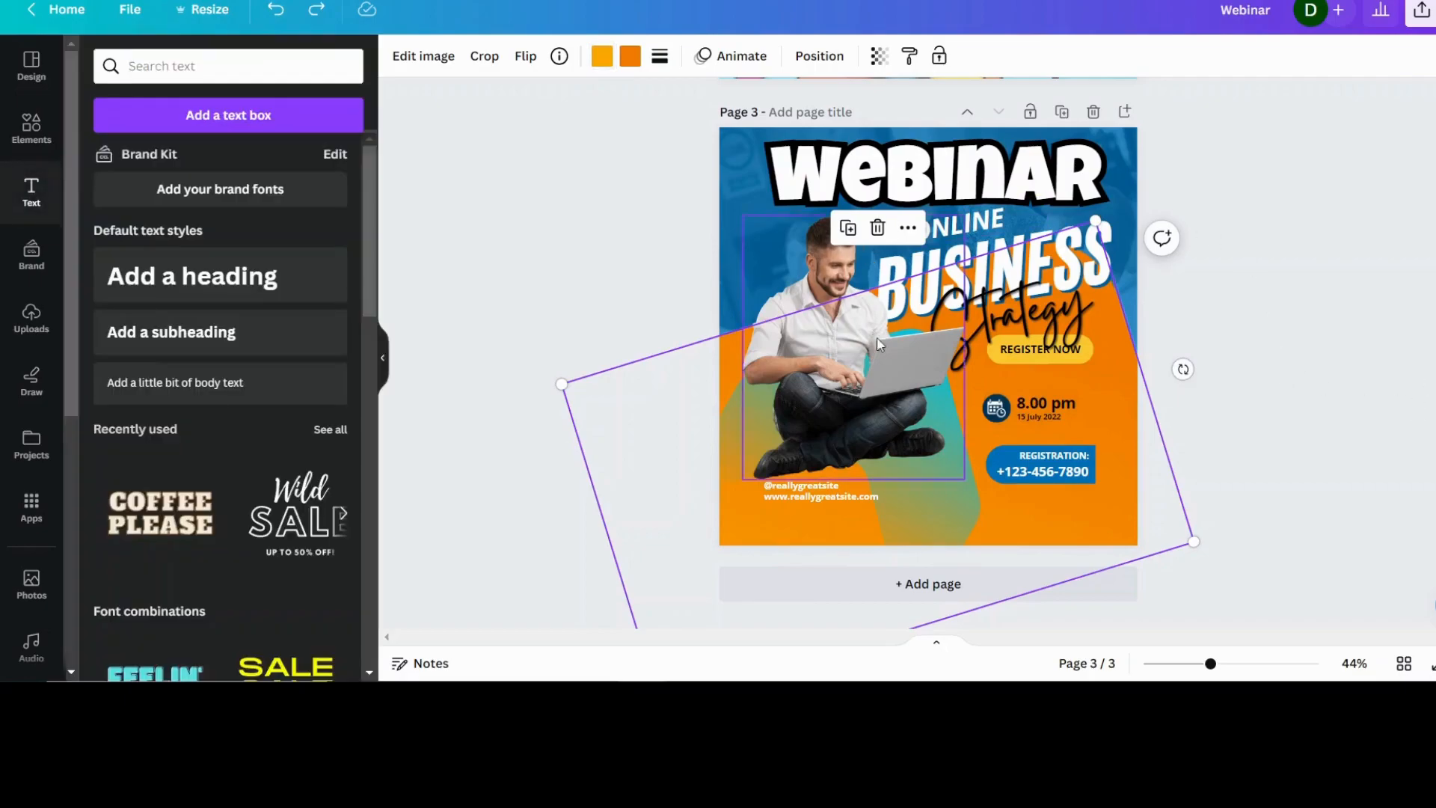
{"action": "left_click", "coordinate": [1261, 332]}
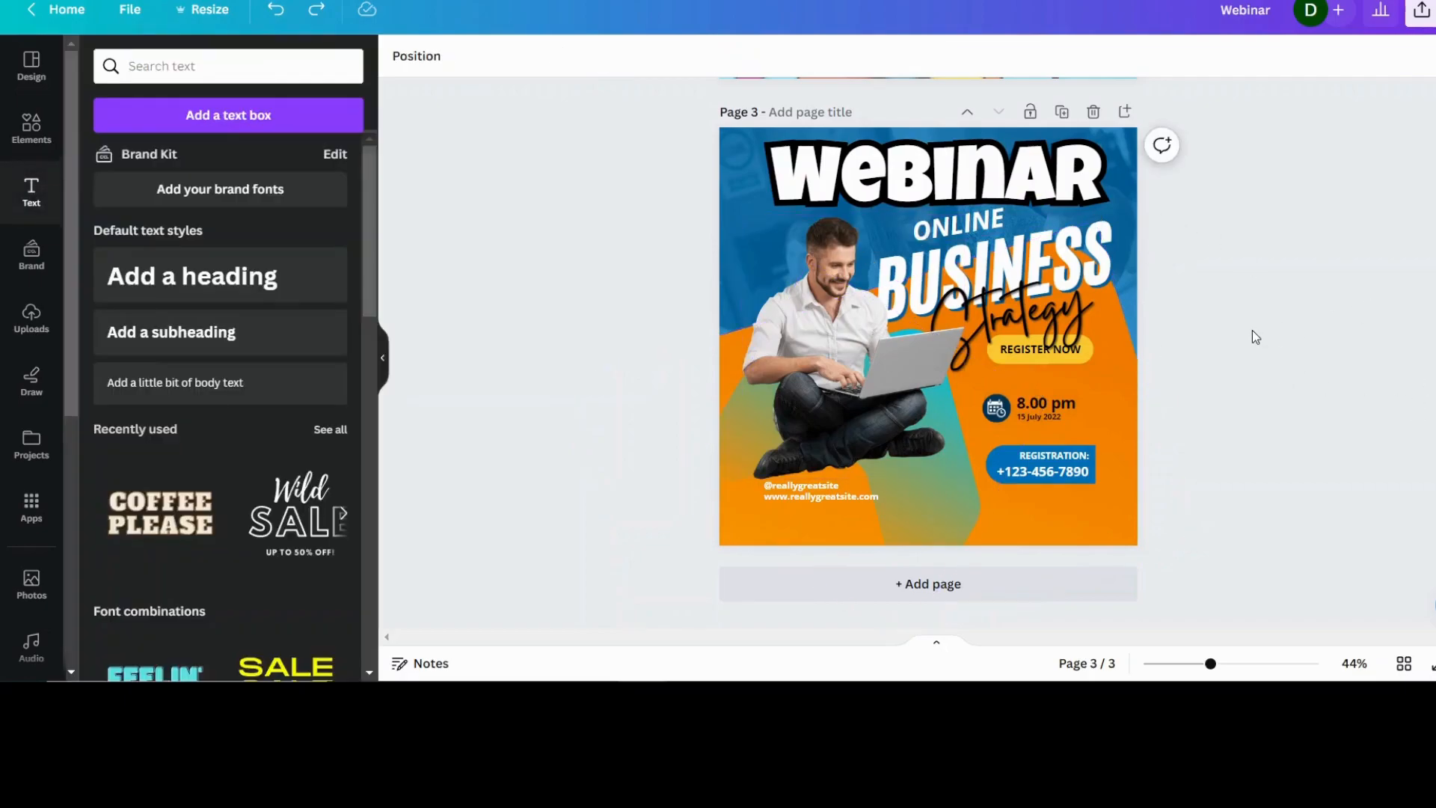